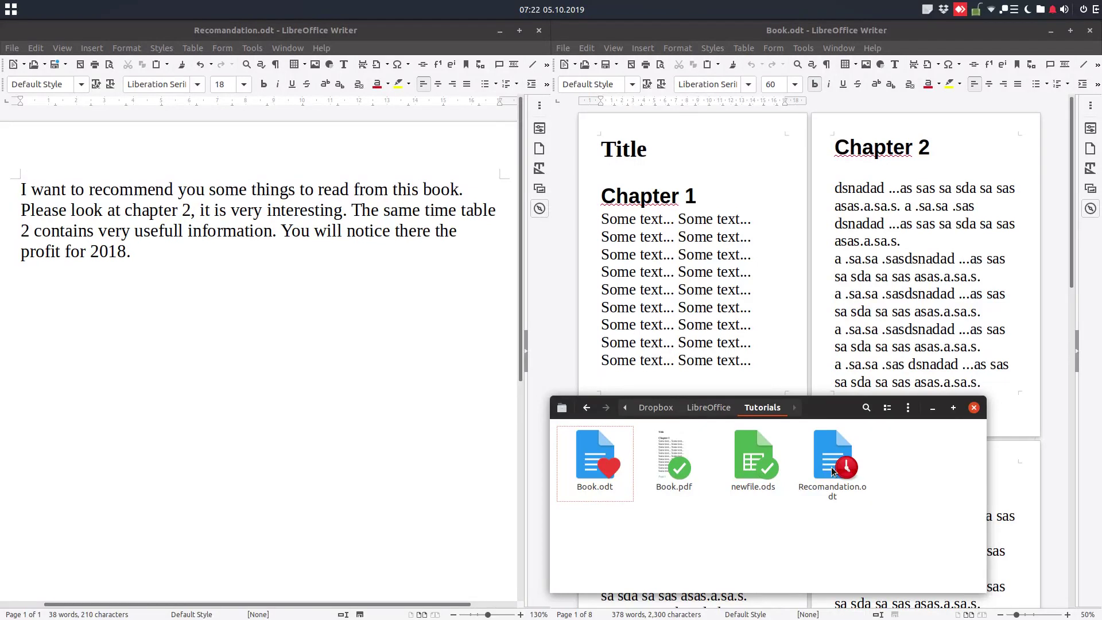
- Look through Book.odt's chapters, tables and 2018 profit line, and check the document's bookmark list
click(253, 229)
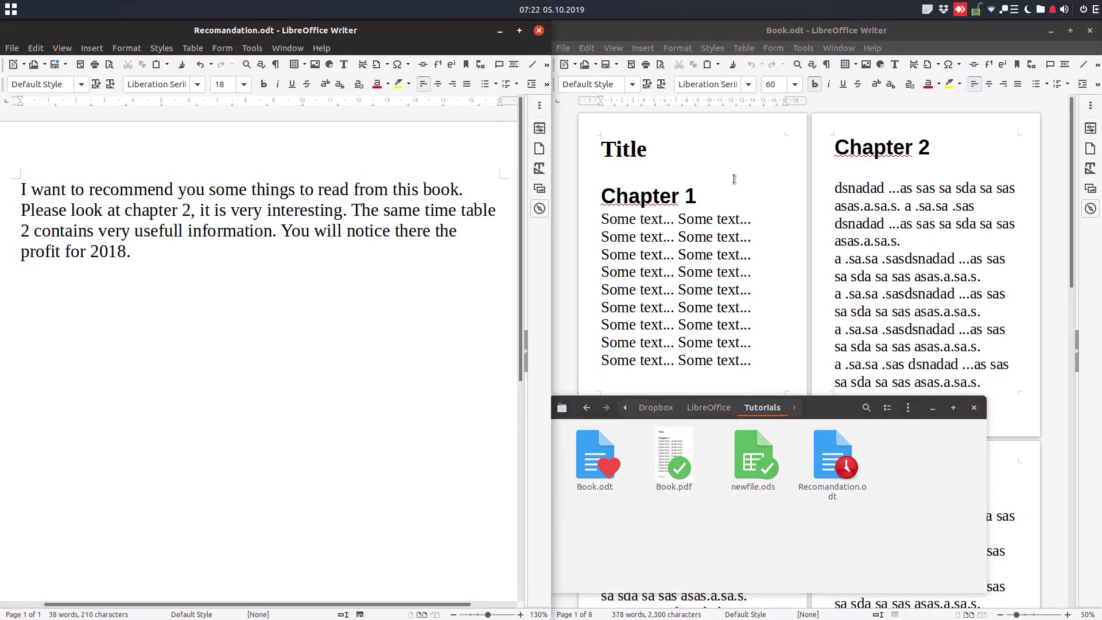
click(650, 208)
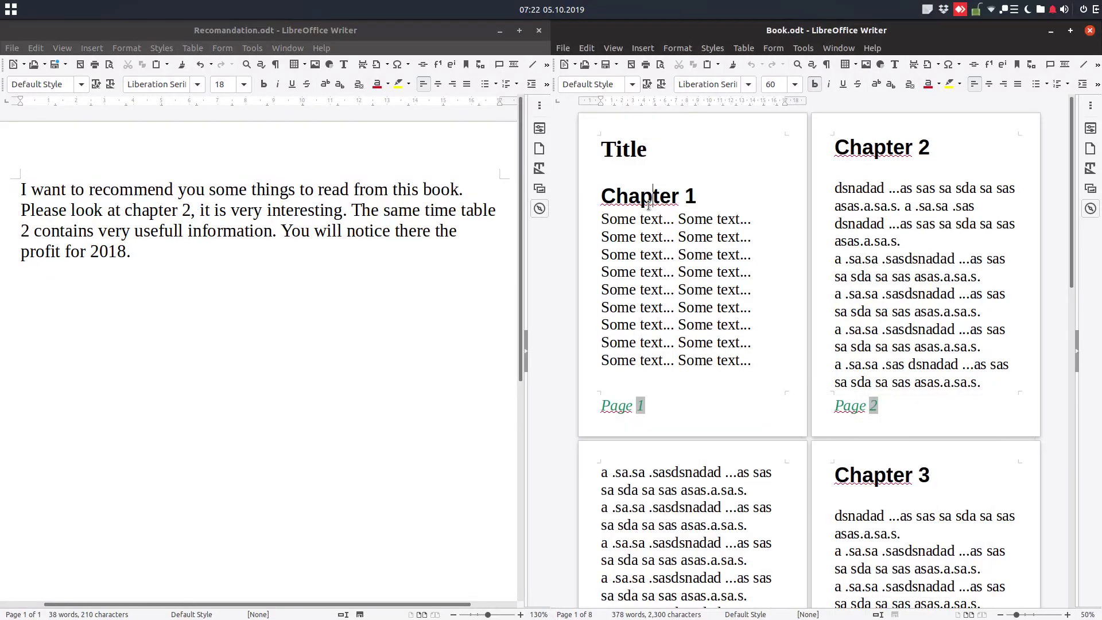
scroll(853, 371, down, 2)
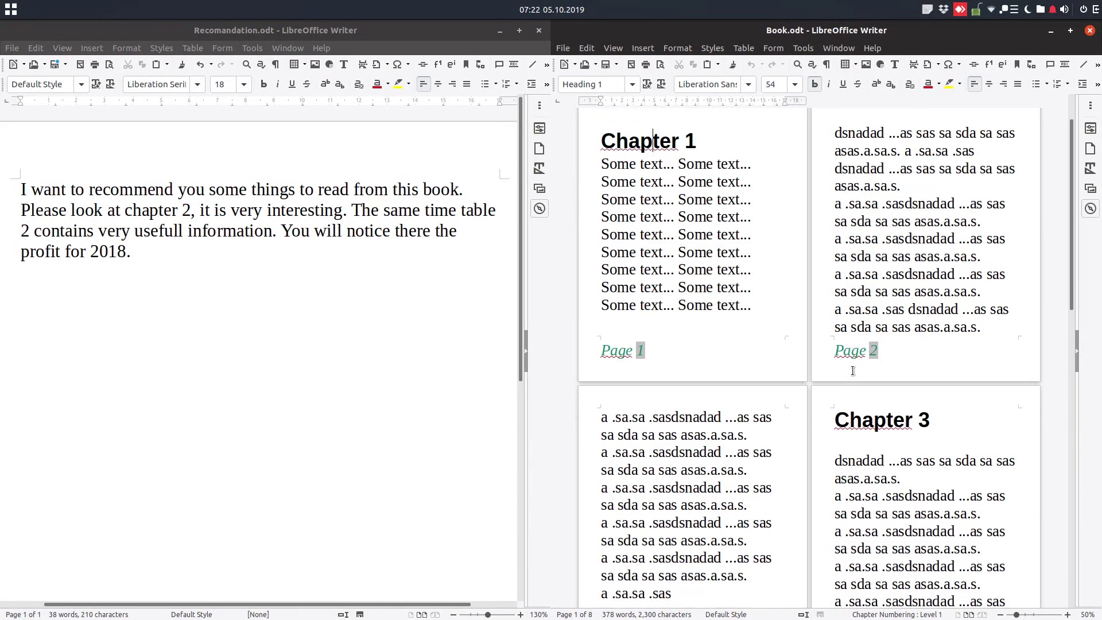
scroll(854, 371, down, 10)
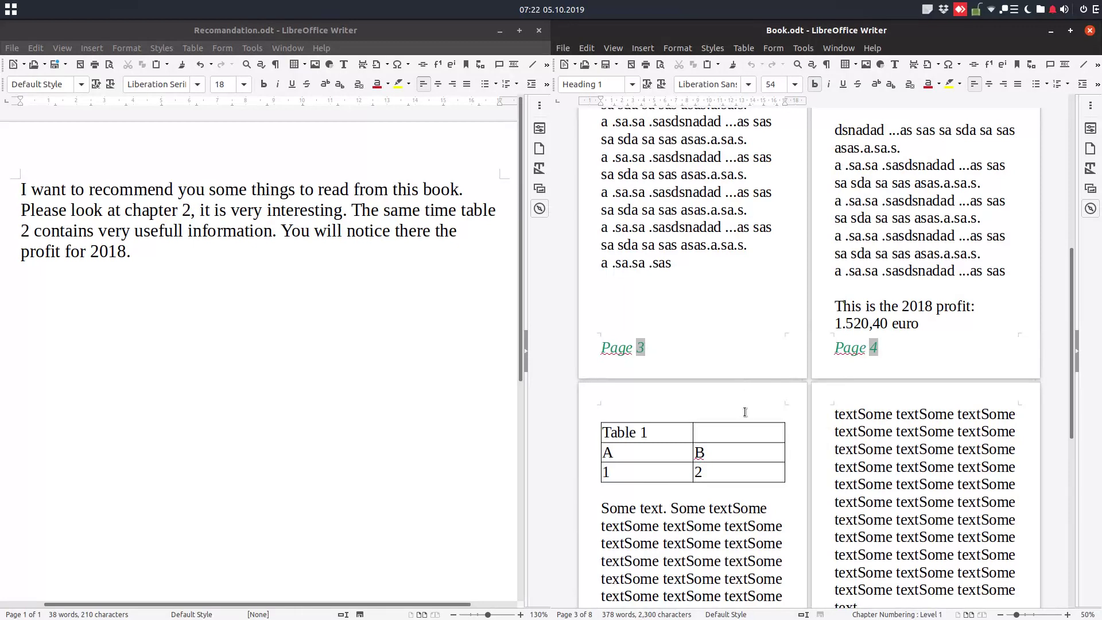
scroll(657, 437, down, 10)
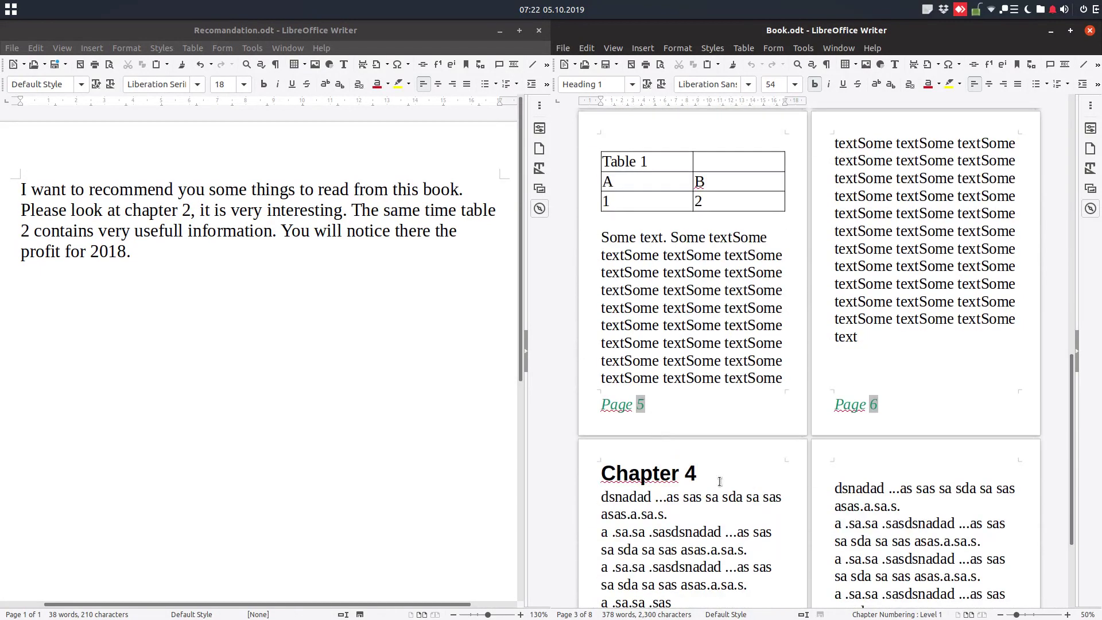
scroll(657, 475, down, 5)
scroll(891, 502, up, 12)
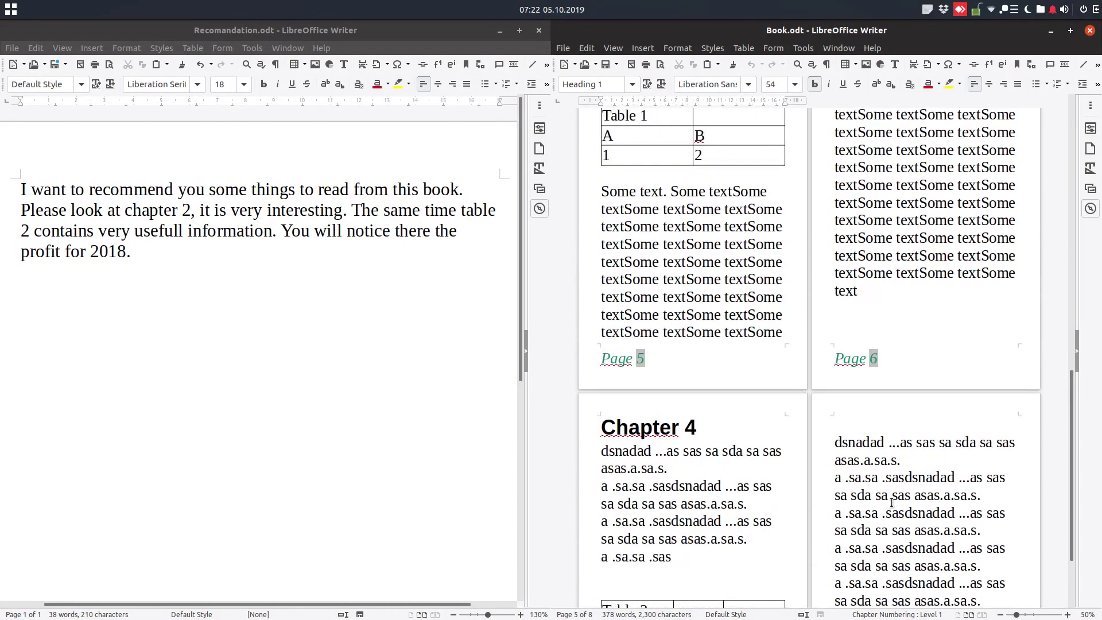
scroll(892, 501, up, 8)
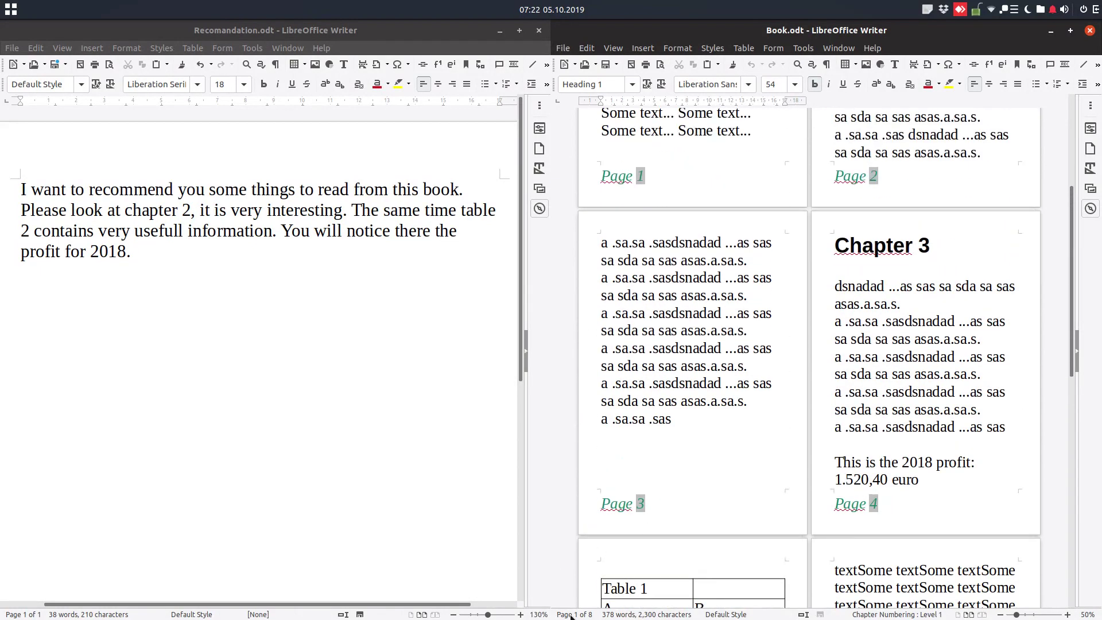
right_click(571, 616)
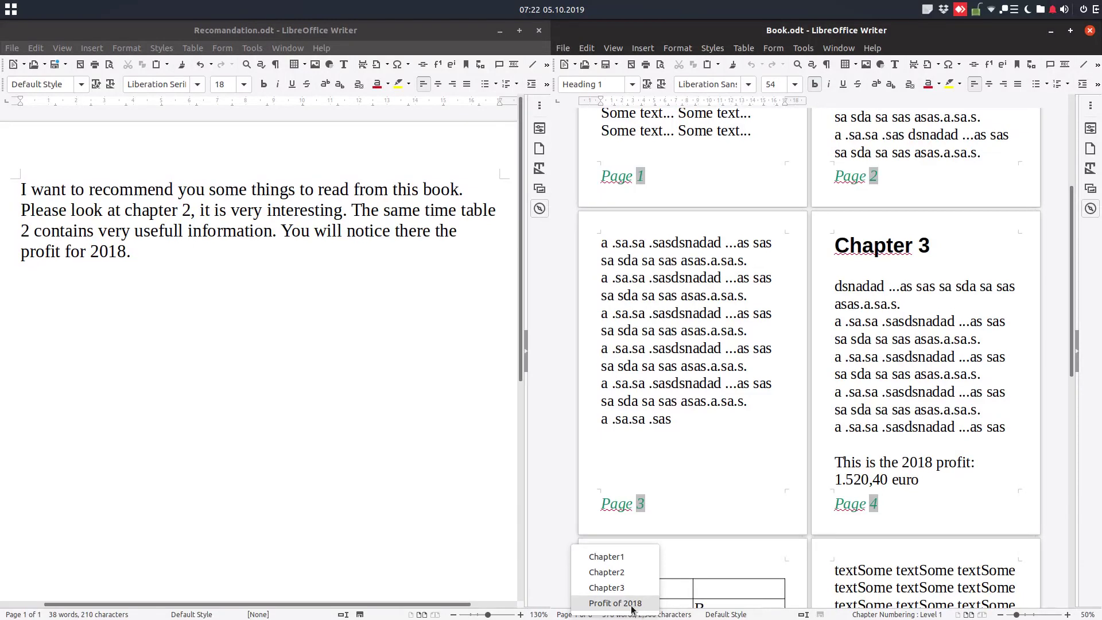
click(667, 425)
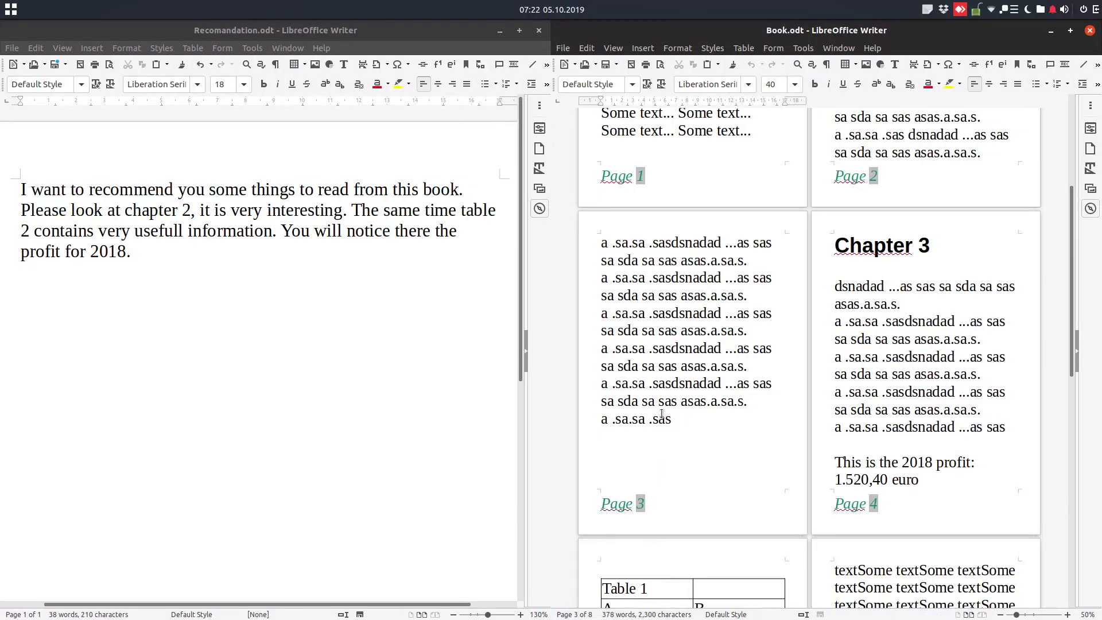
click(262, 255)
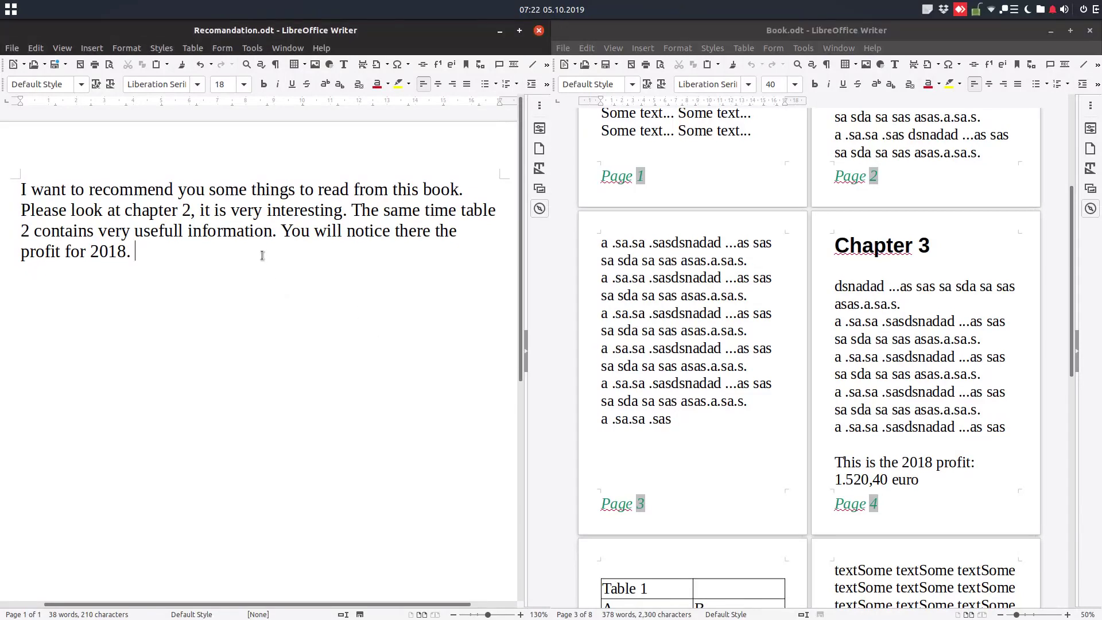
scroll(660, 272, up, 4)
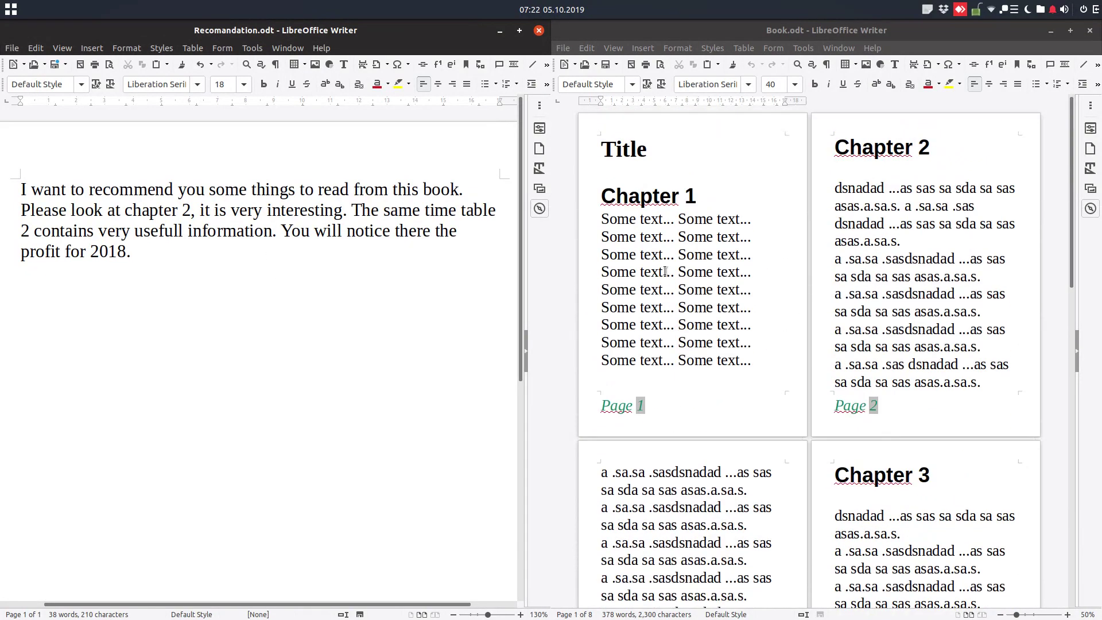
- Bring the Tutorials folder window to the front to view the files stored with the two documents
click(457, 210)
drag(124, 210, 190, 210)
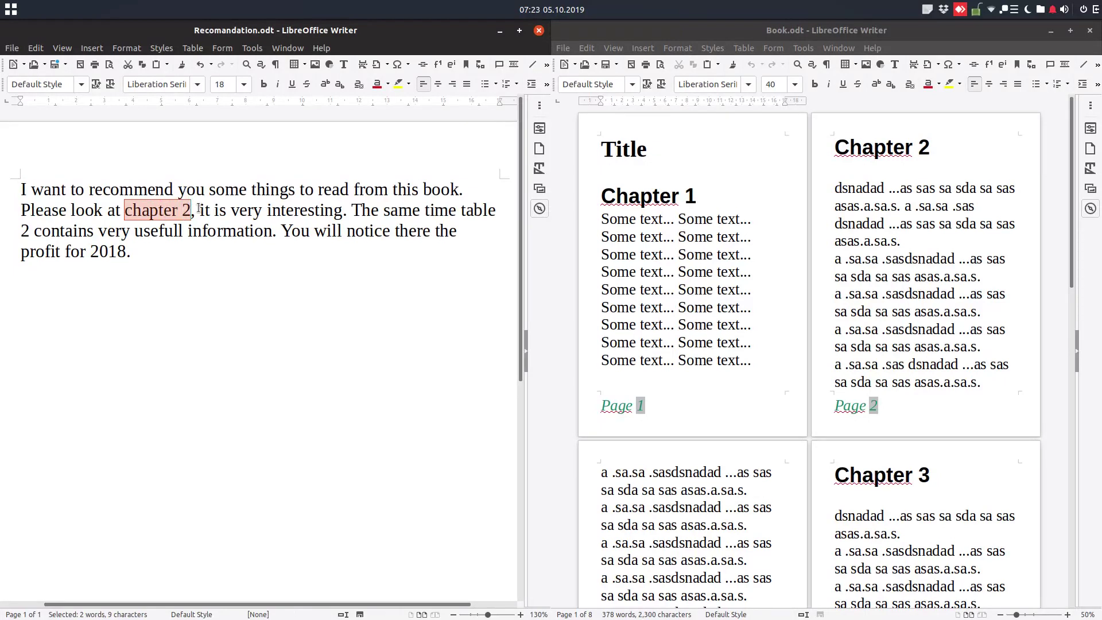
key(alt+Tab)
key(alt+Tab)
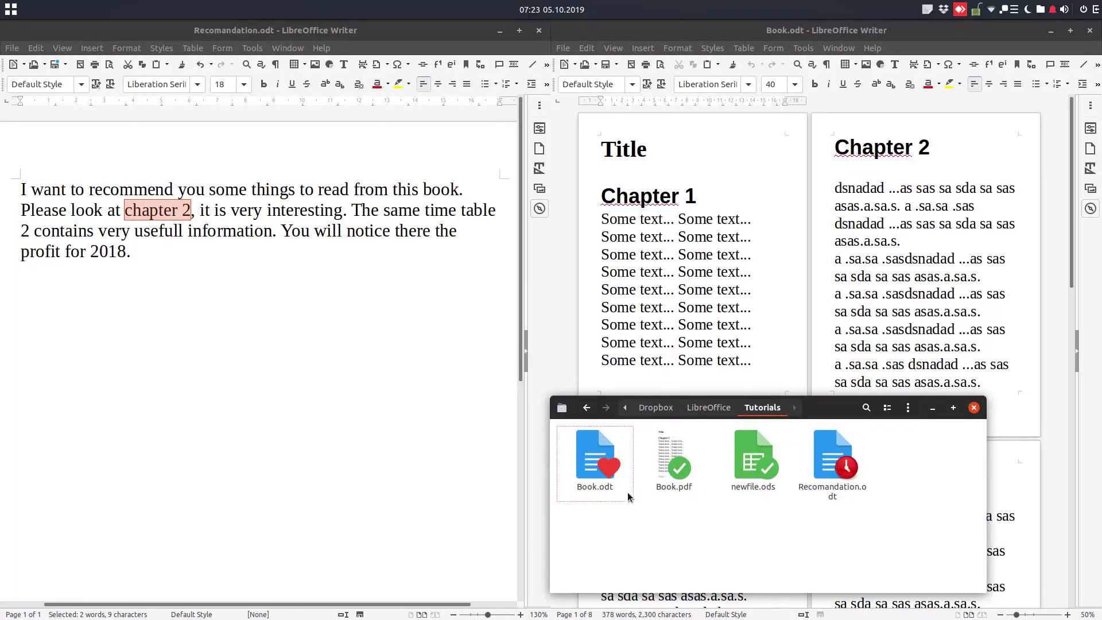
right_click(701, 528)
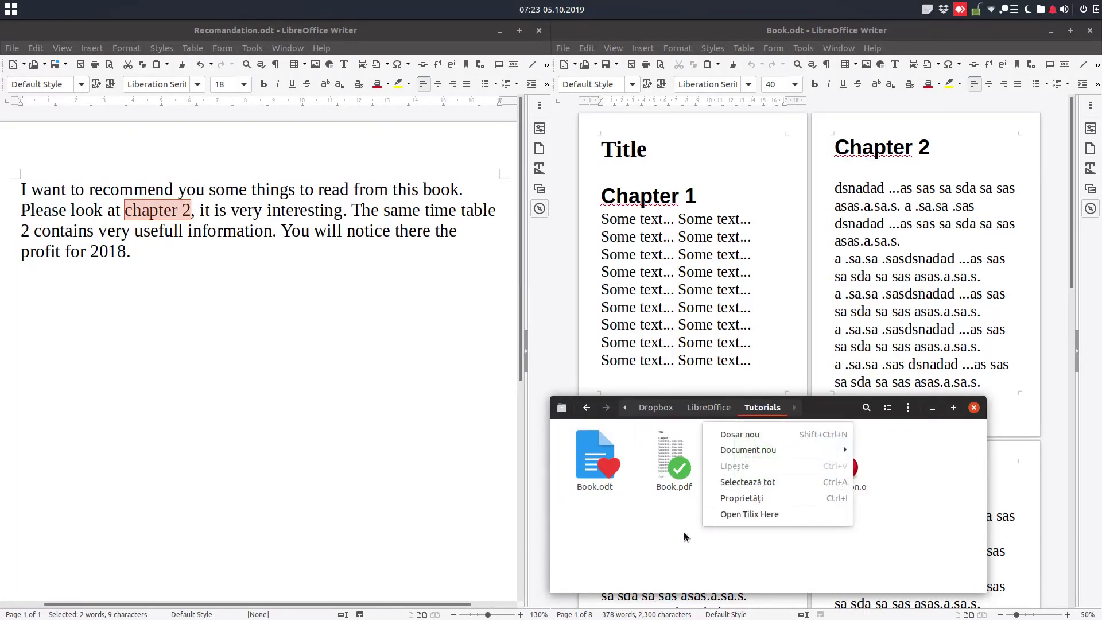
click(684, 532)
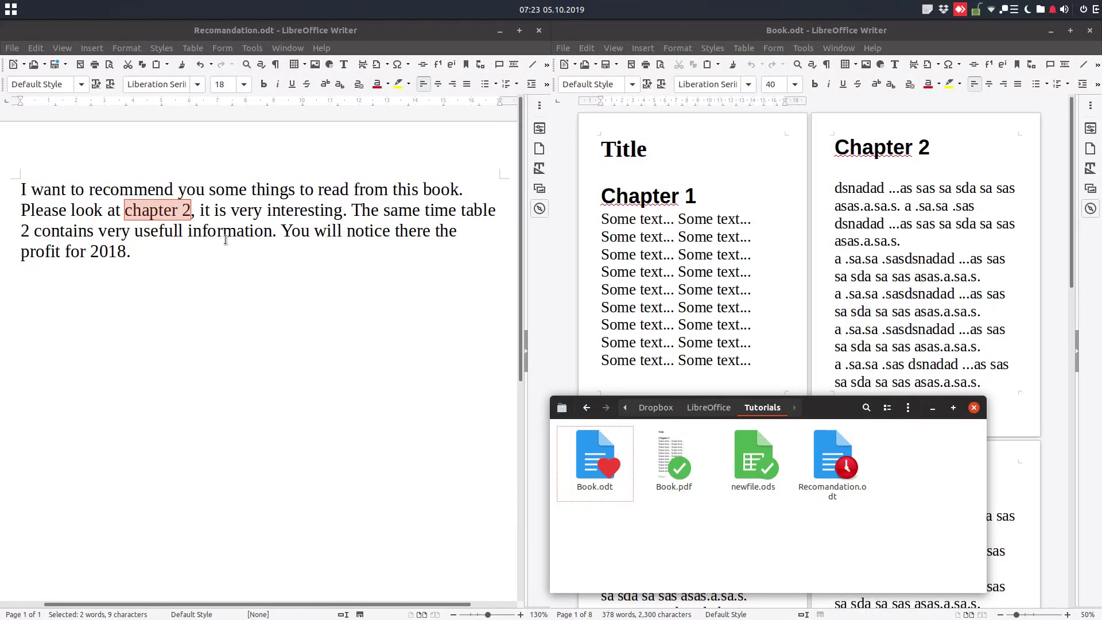
- Start a document hyperlink on the words "chapter 2" in Recomandation.odt, with Book.odt from the Tutorials folder as its path
click(202, 226)
drag(191, 210, 125, 207)
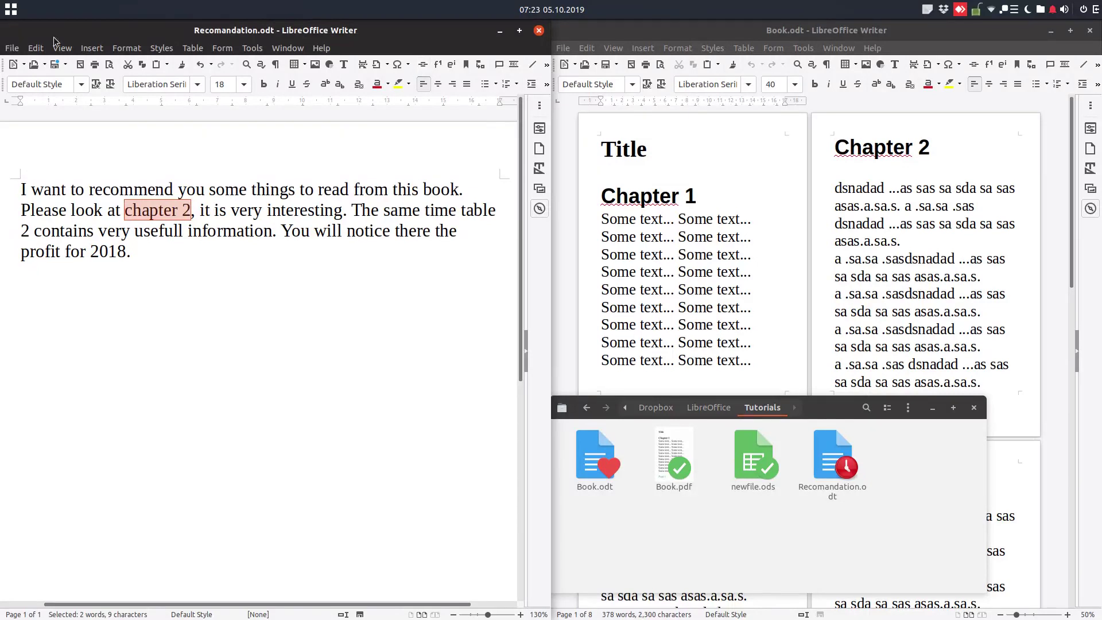
click(92, 50)
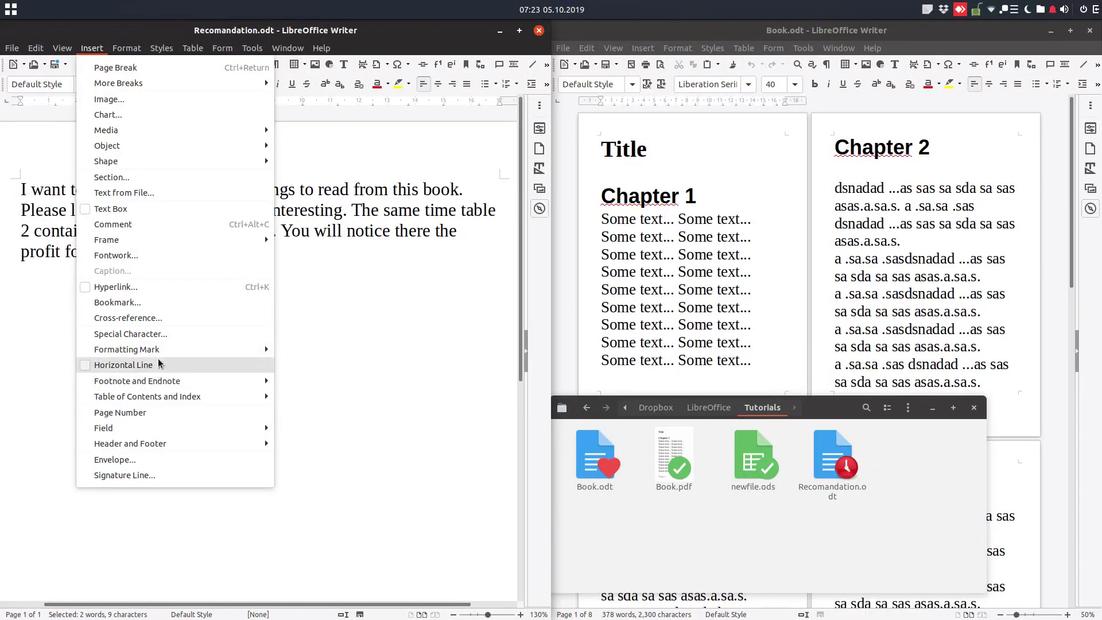
click(164, 287)
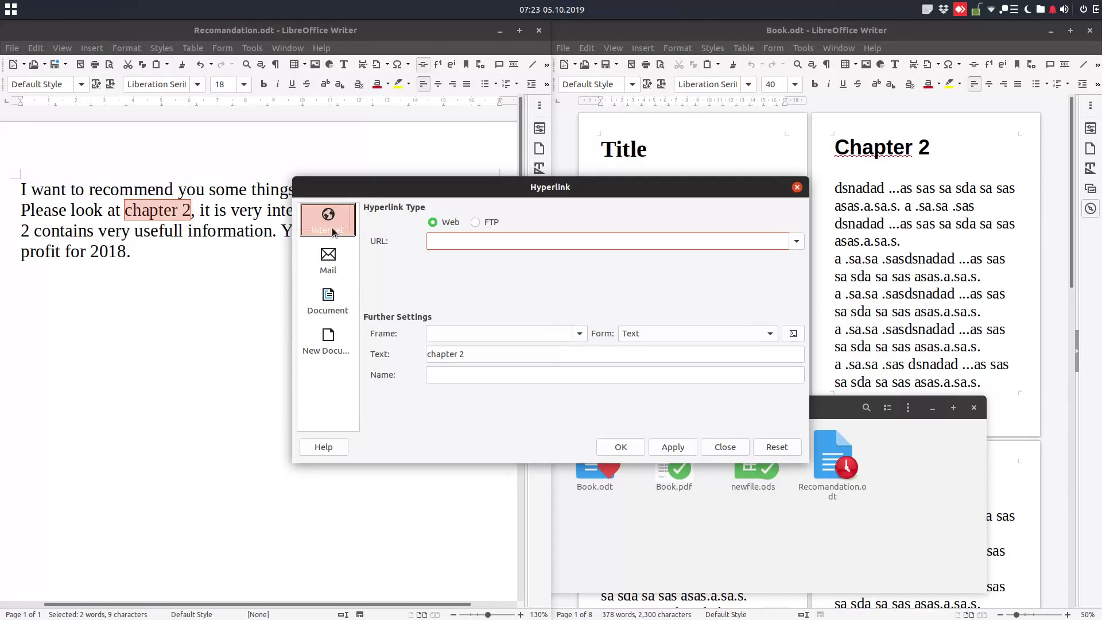
click(332, 302)
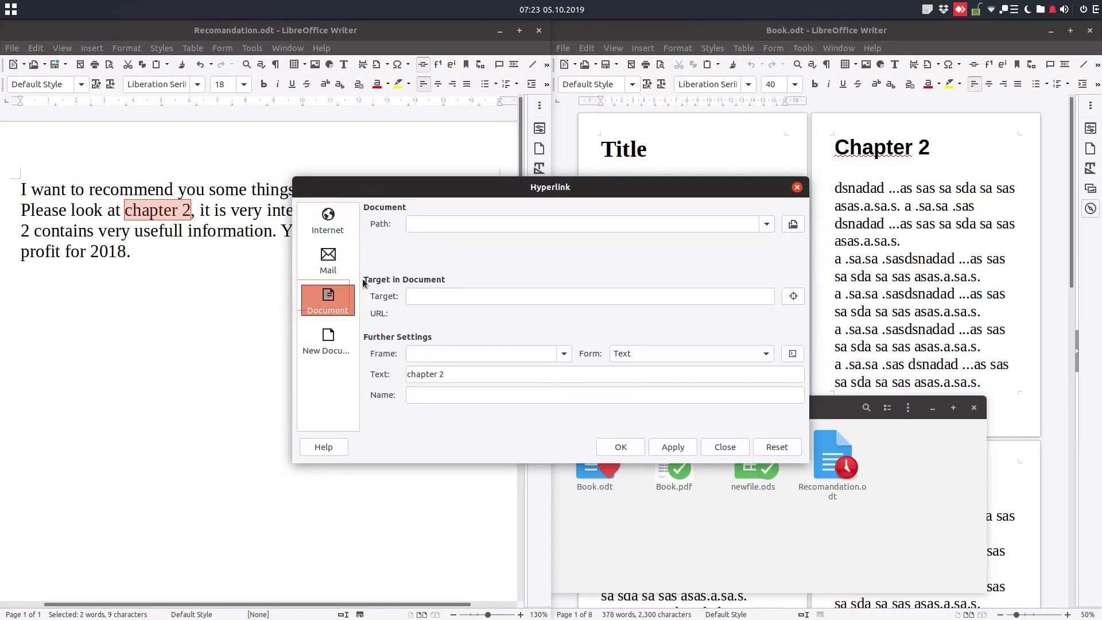
click(425, 227)
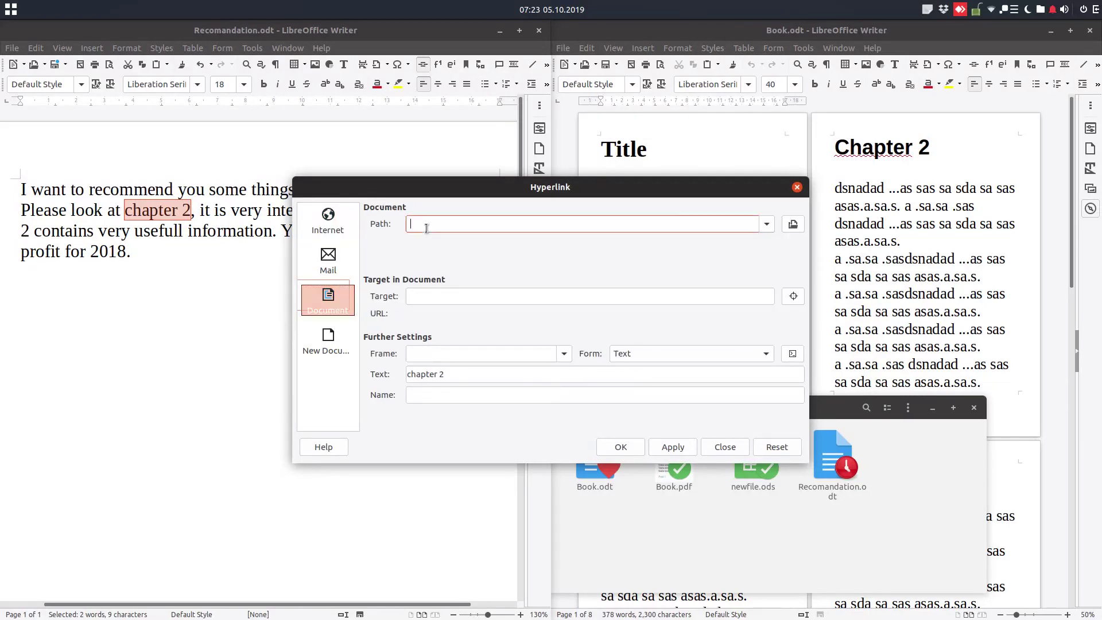
click(793, 225)
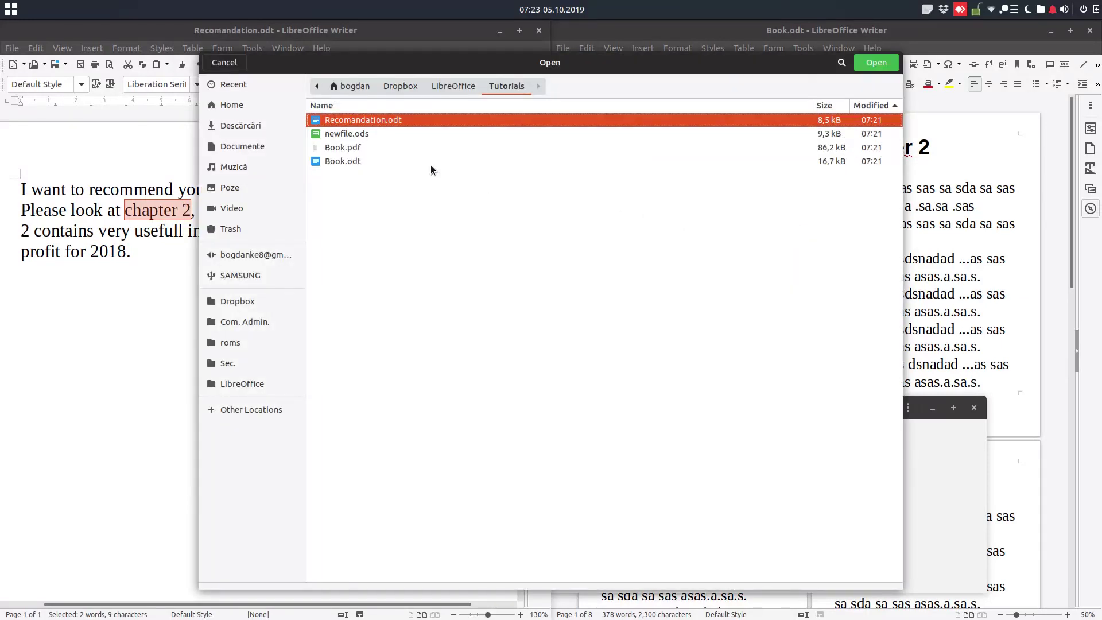
double_click(343, 161)
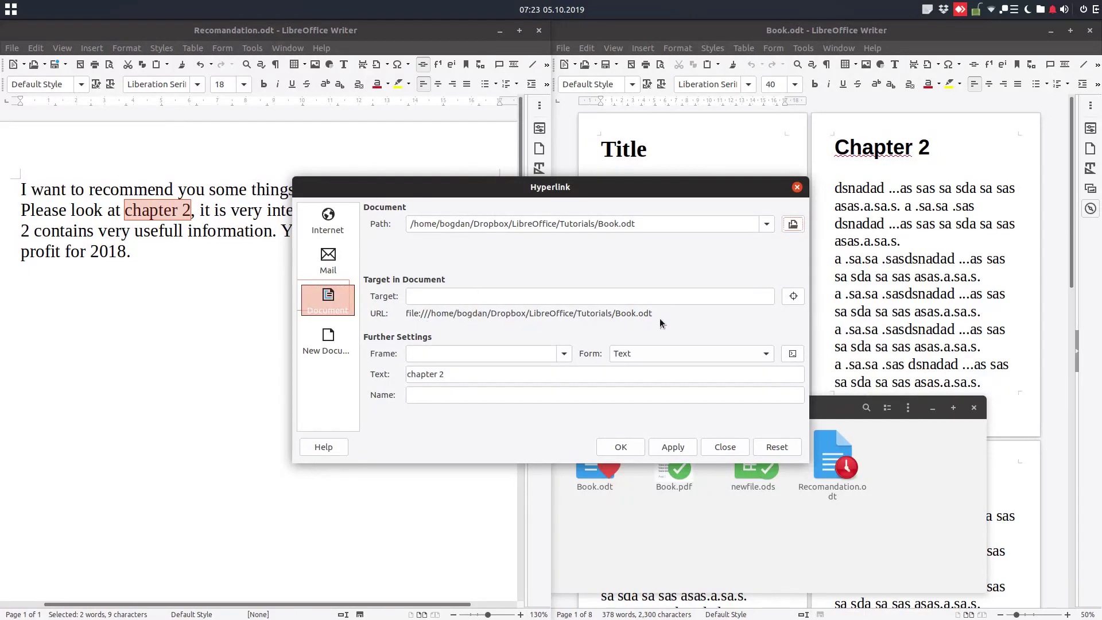
- Set the link's target to the heading "2.Chapter 2" in Book.odt and insert the hyperlink
click(793, 299)
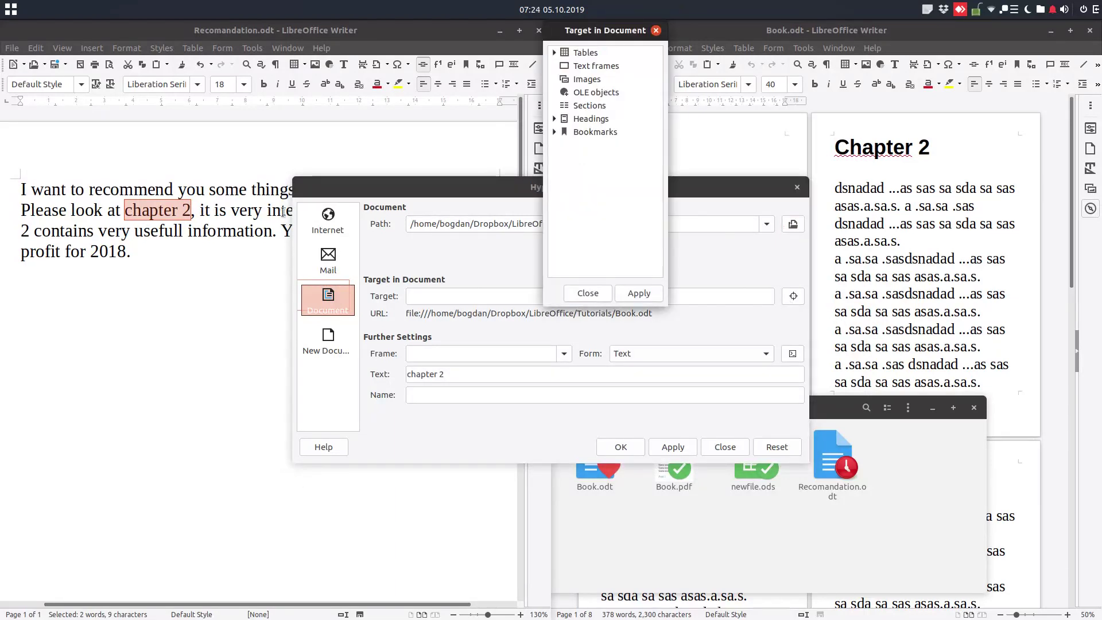
click(555, 53)
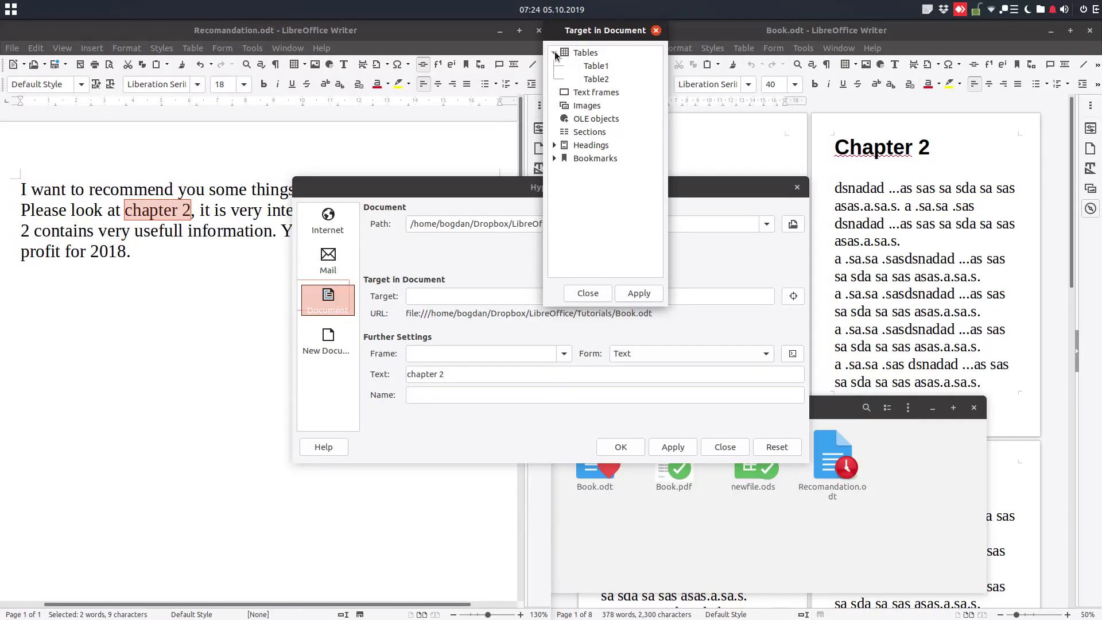
click(555, 145)
click(555, 211)
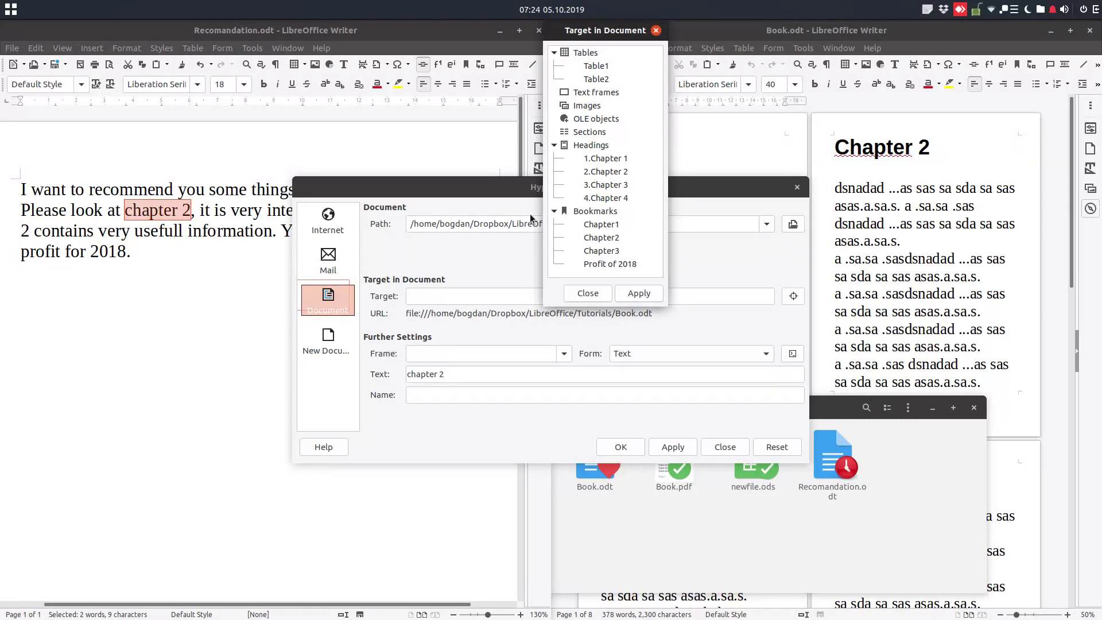
click(620, 172)
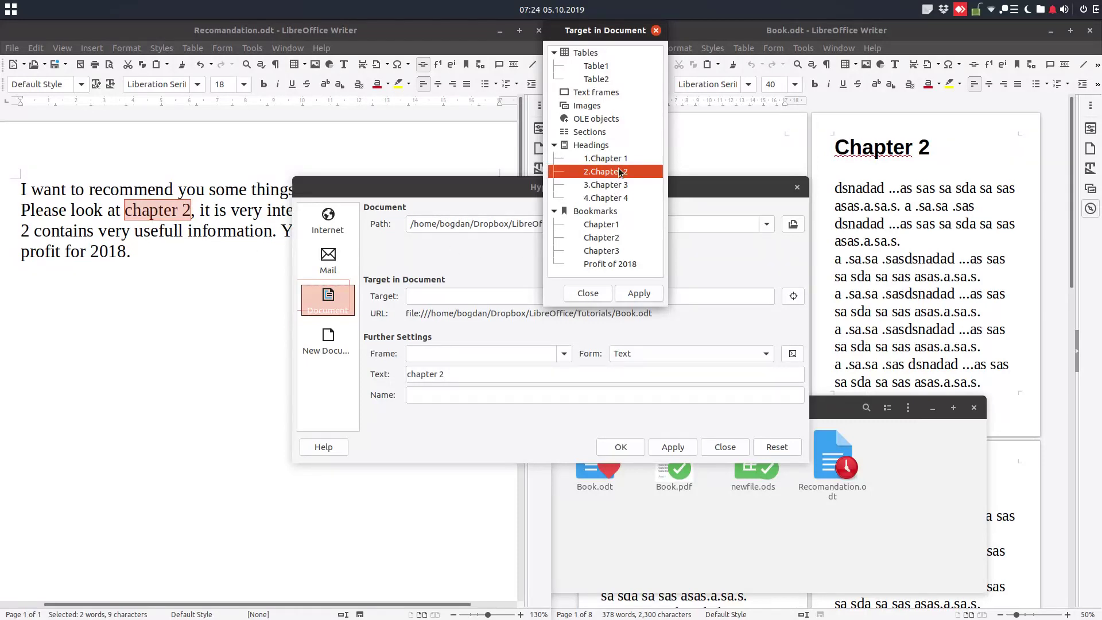
click(636, 294)
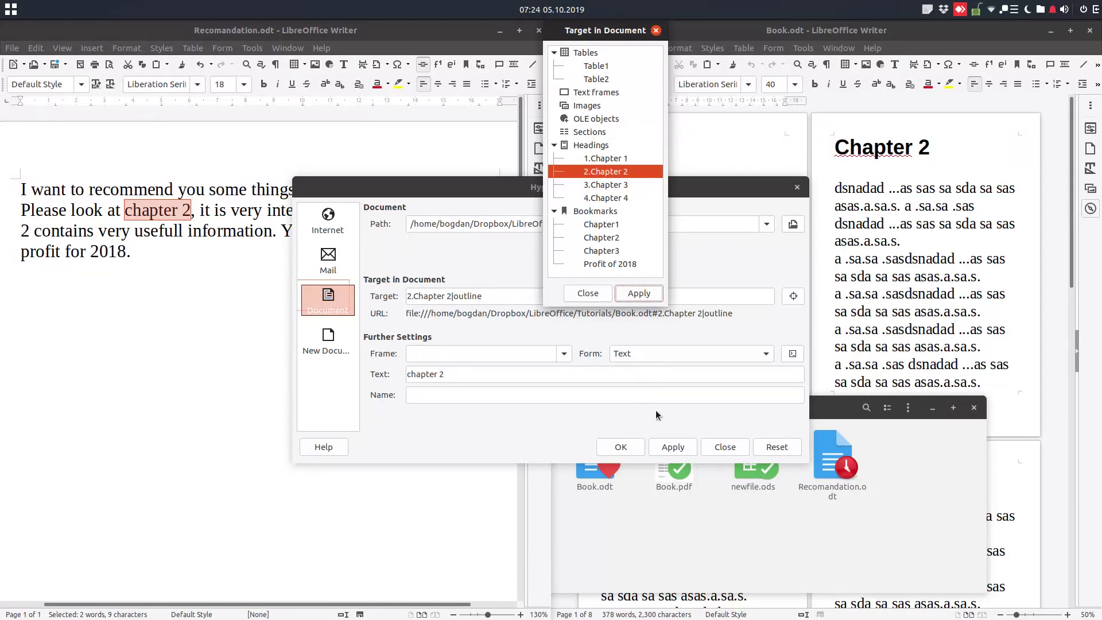
click(598, 293)
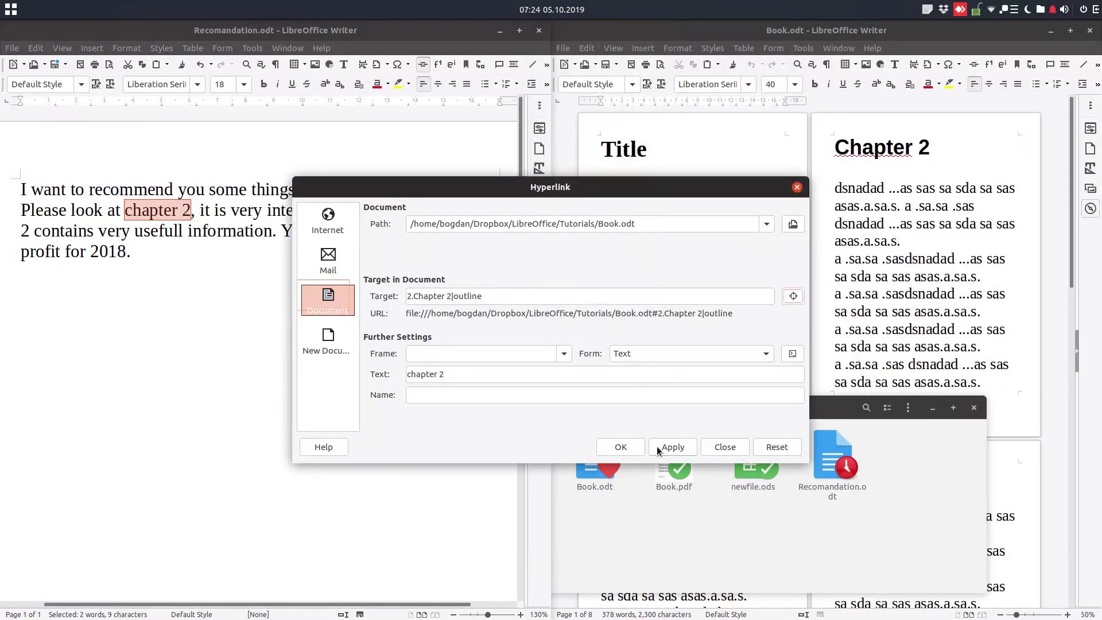
click(658, 452)
click(620, 449)
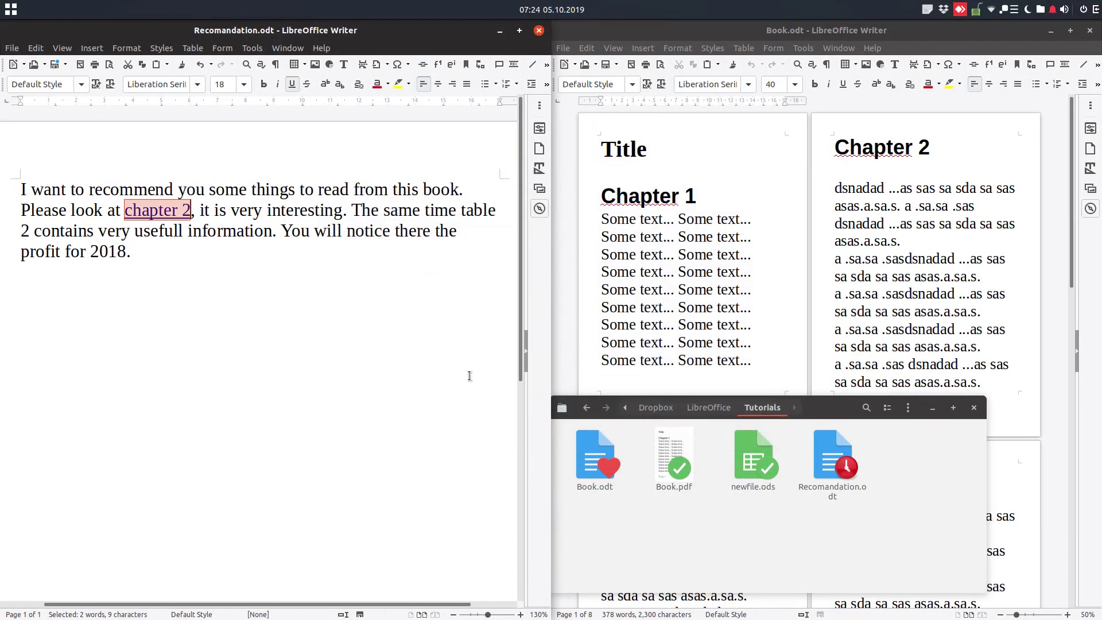
- Start a document hyperlink on the words "table 2" in Recomandation.odt, with Book.odt as its path
click(340, 210)
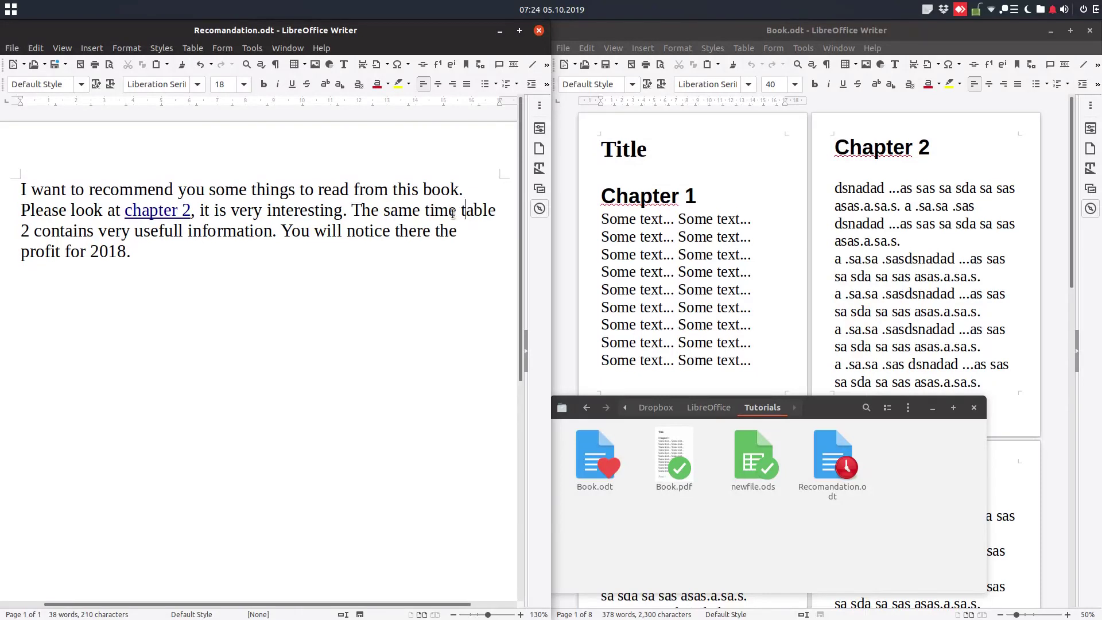
drag(458, 212, 29, 224)
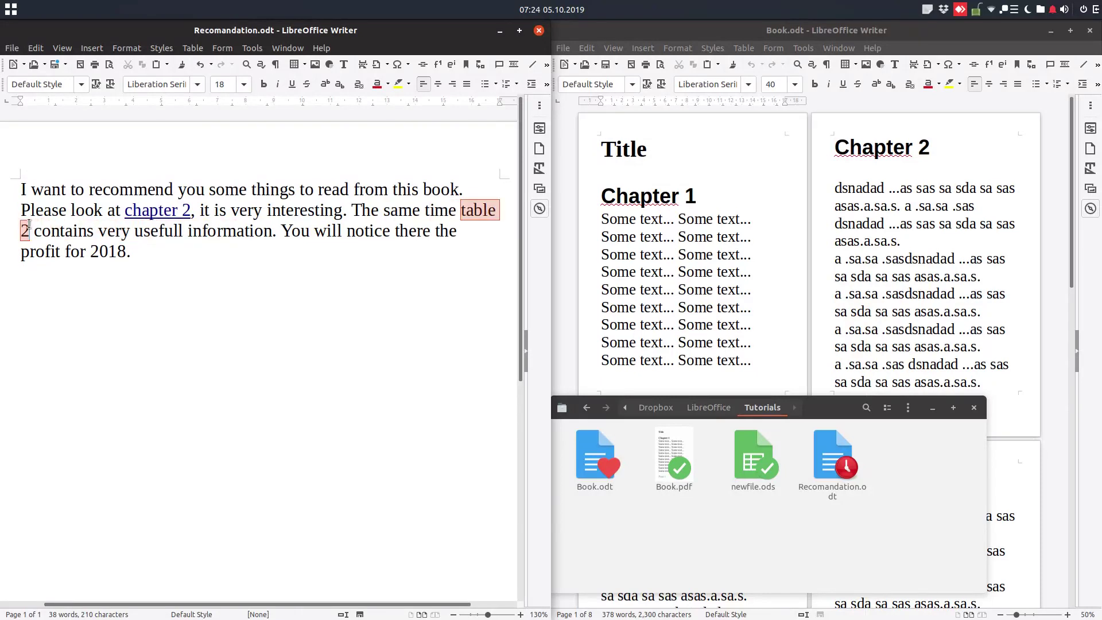
click(424, 68)
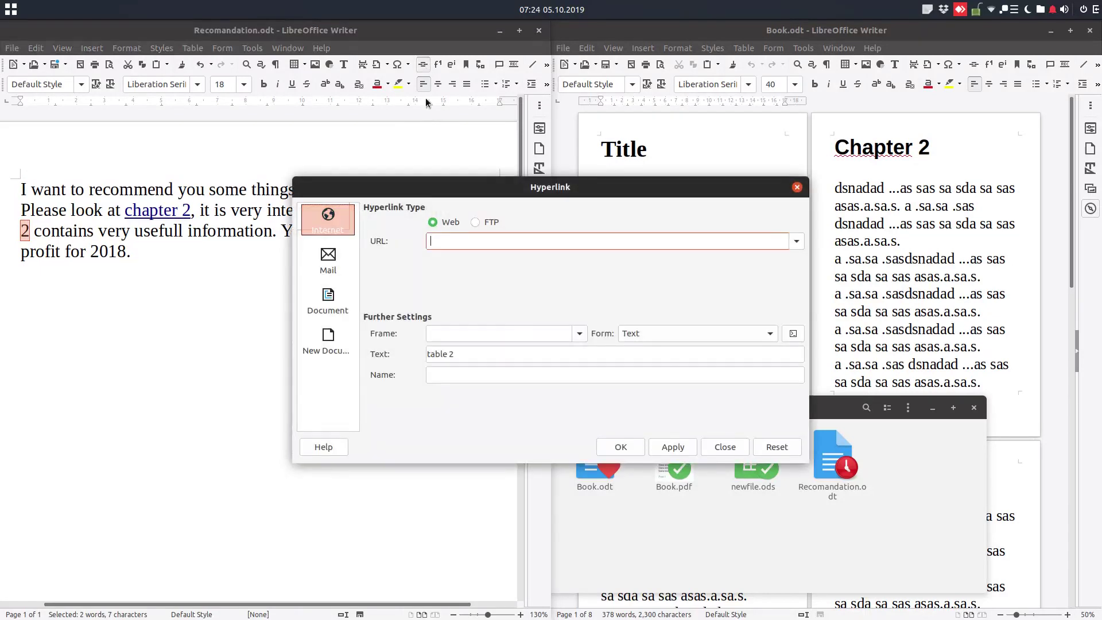
click(319, 304)
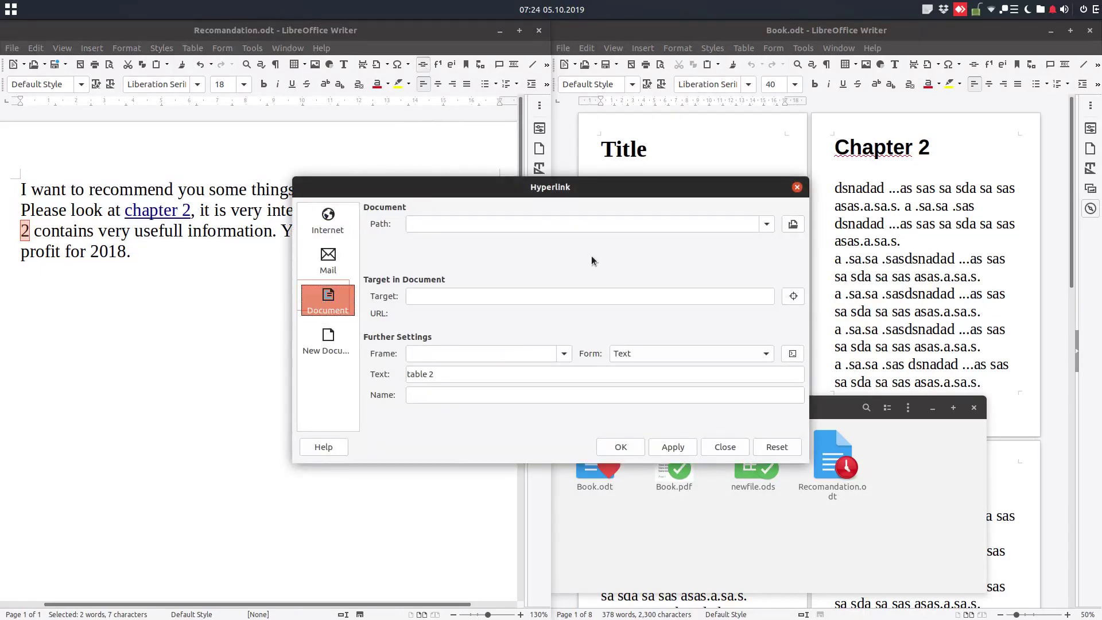
click(784, 225)
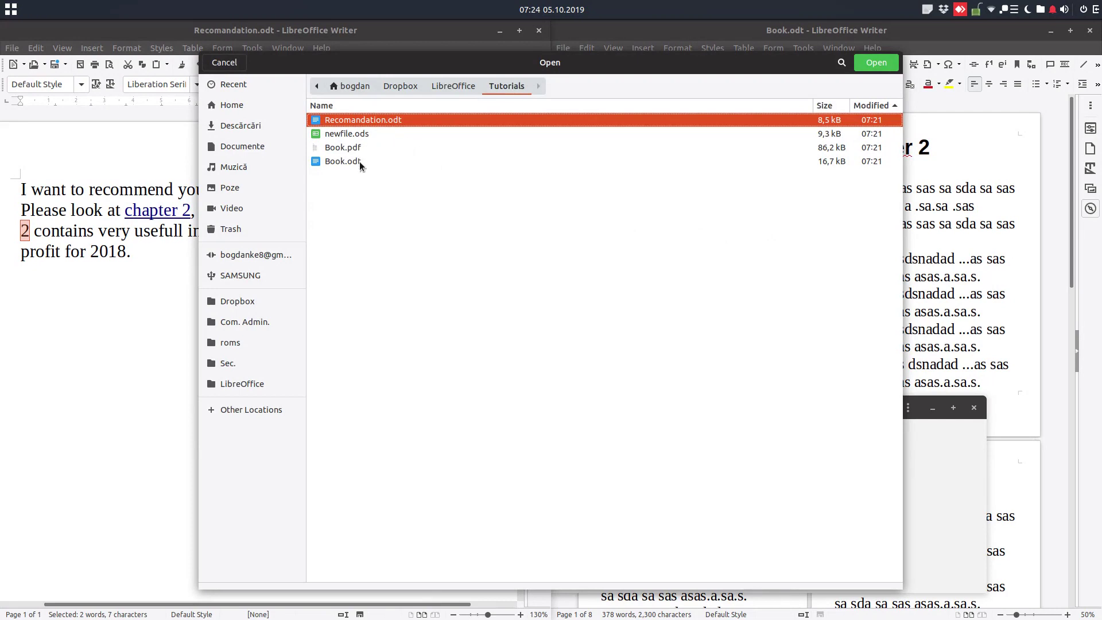
double_click(343, 161)
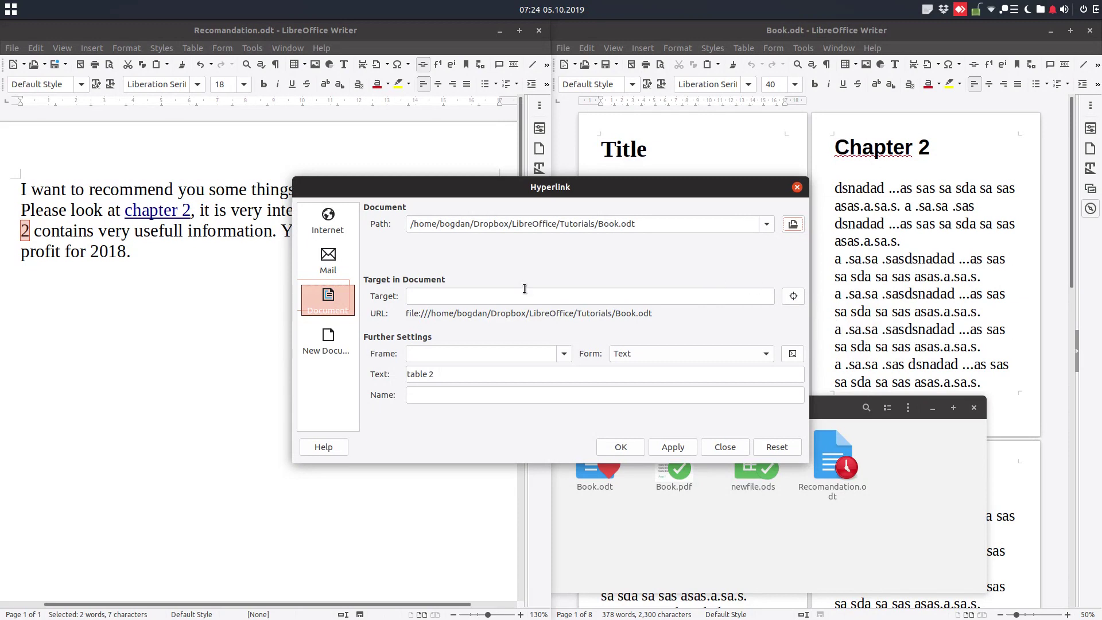
- Set the link's target to the table "Table2" in Book.odt and insert the hyperlink on "table 2"
click(793, 296)
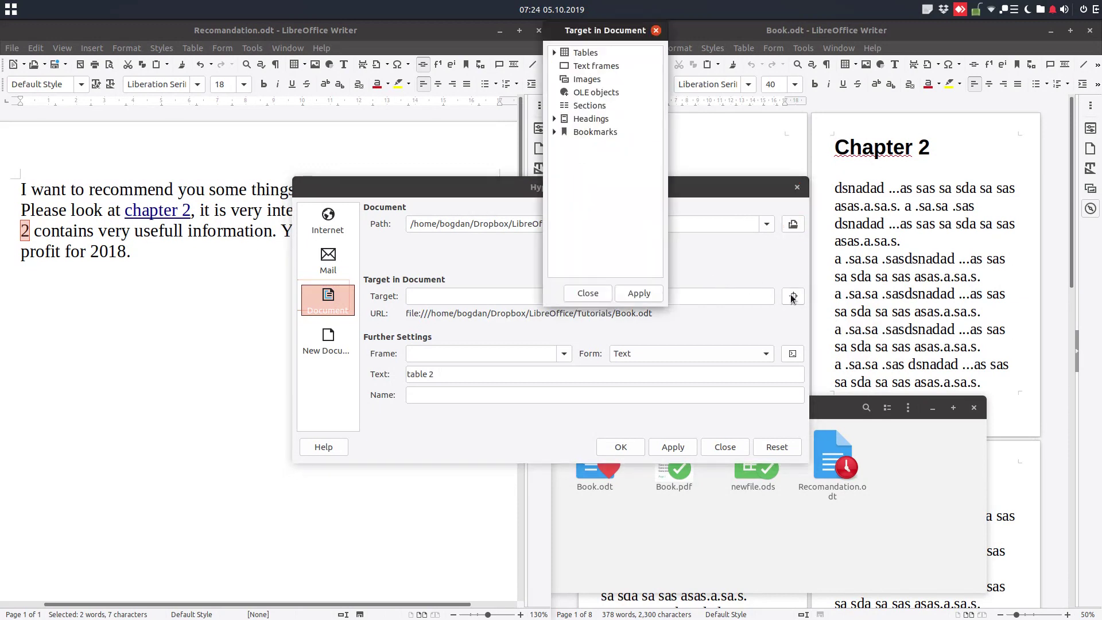
click(554, 52)
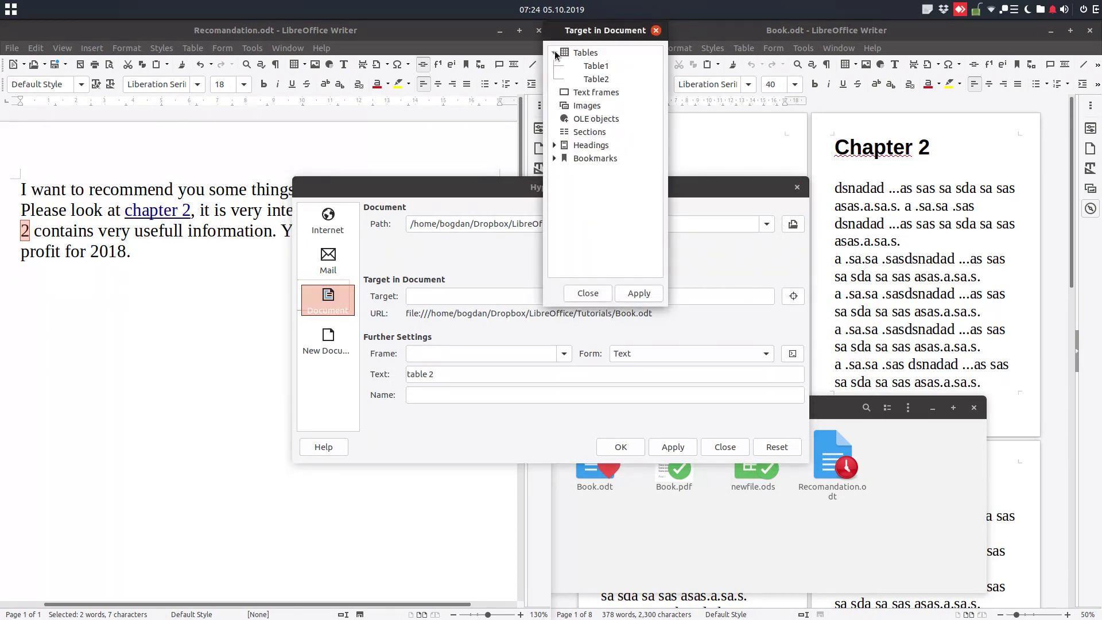
click(601, 79)
click(639, 294)
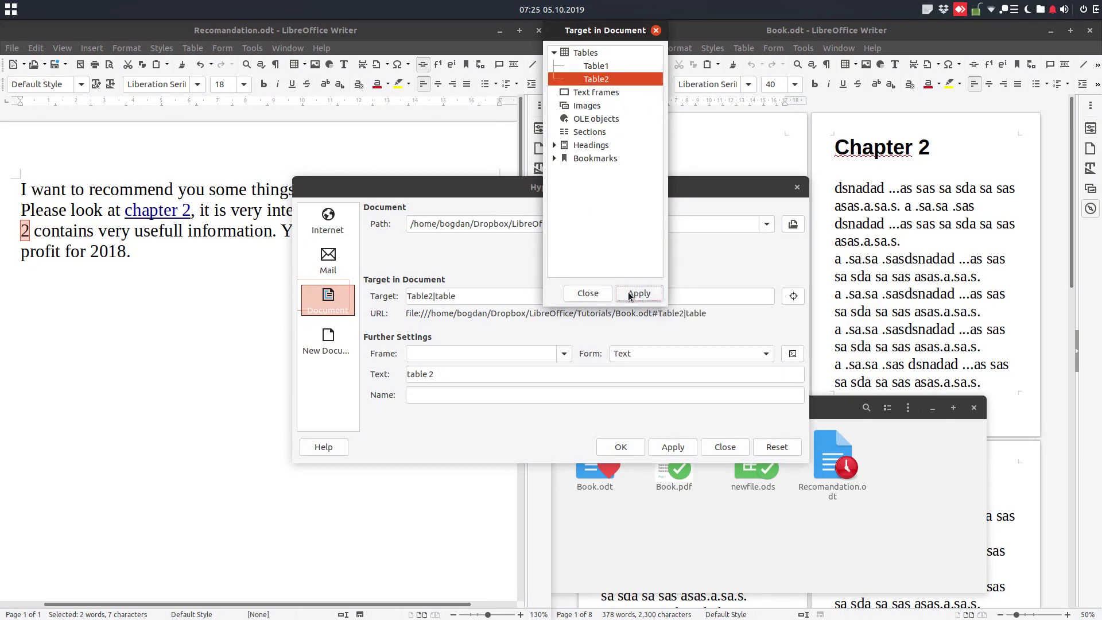
click(588, 293)
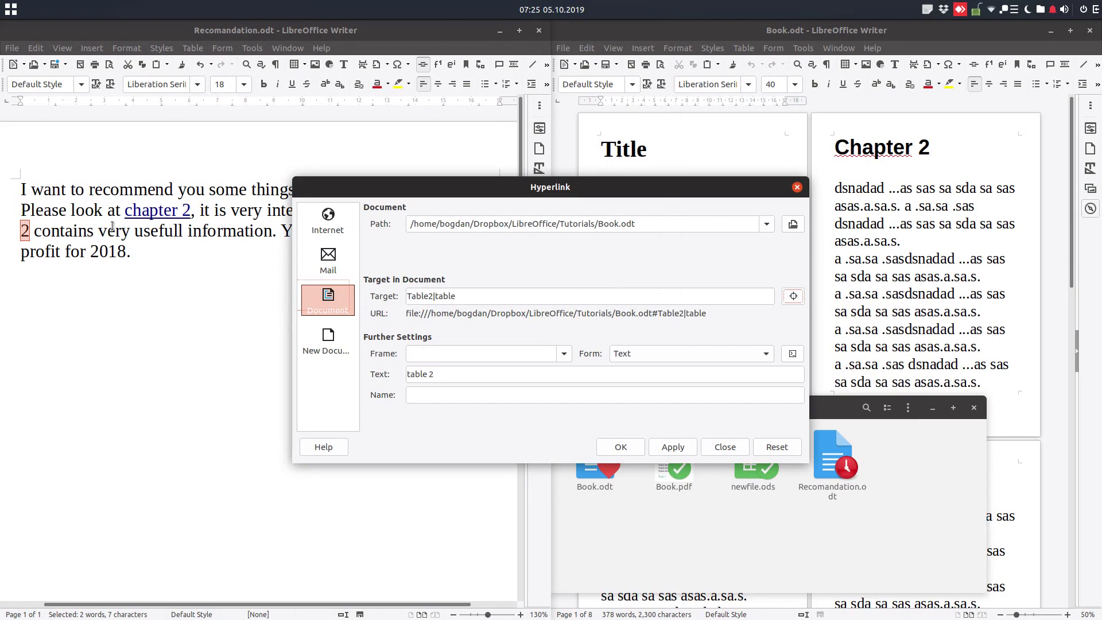
click(688, 448)
click(621, 447)
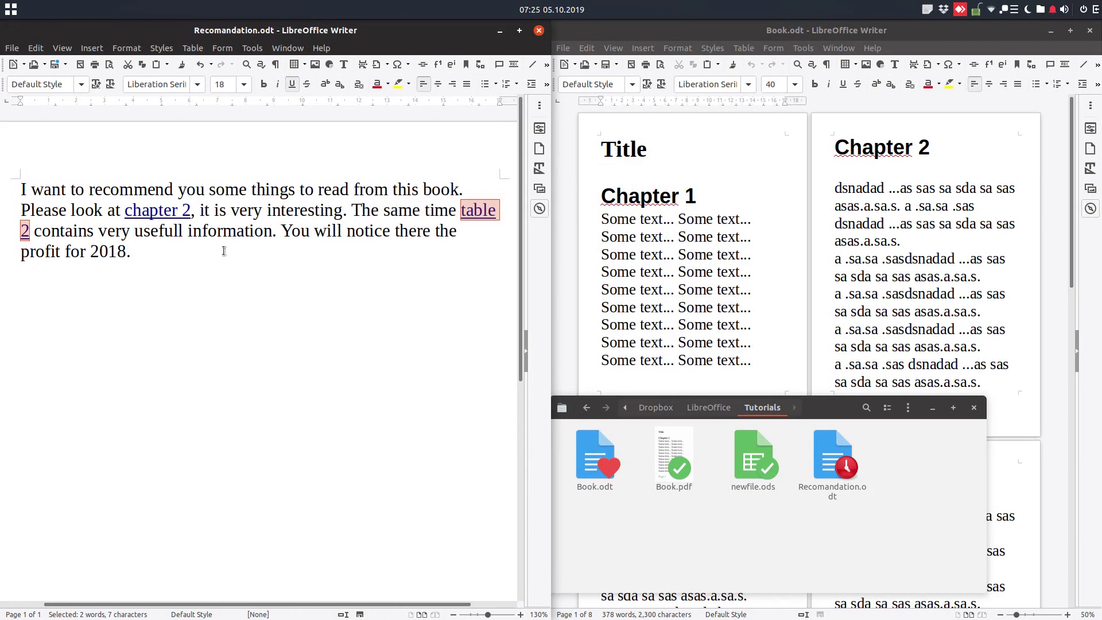
- Start a document hyperlink on the words "profit for 2018" in Recomandation.odt, with Book.odt from the Tutorials folder as its path
drag(126, 251, 22, 255)
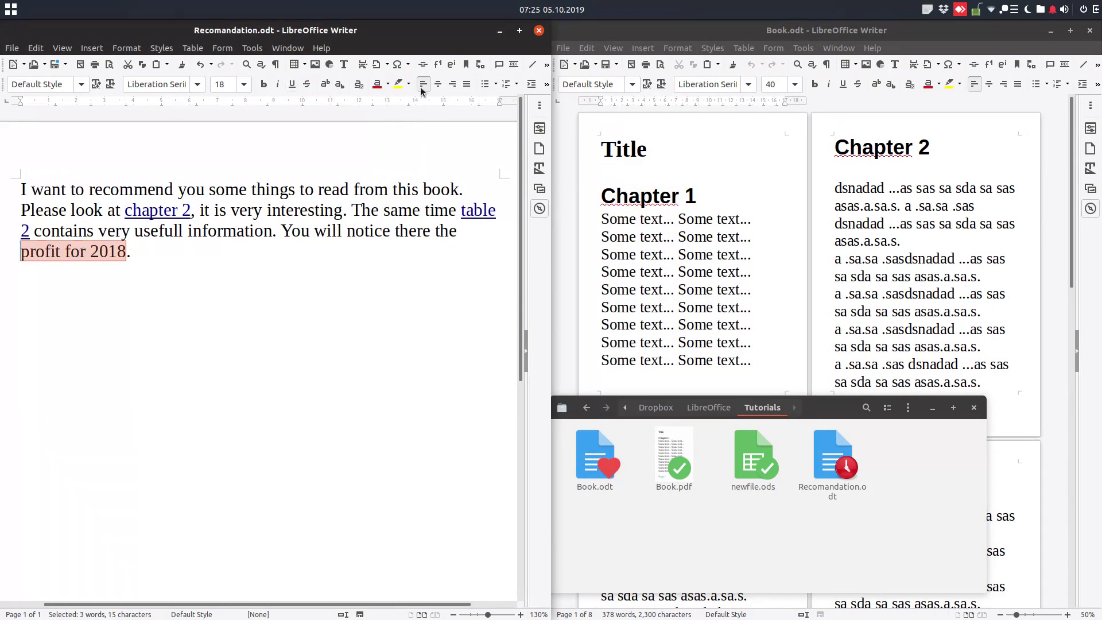
click(423, 64)
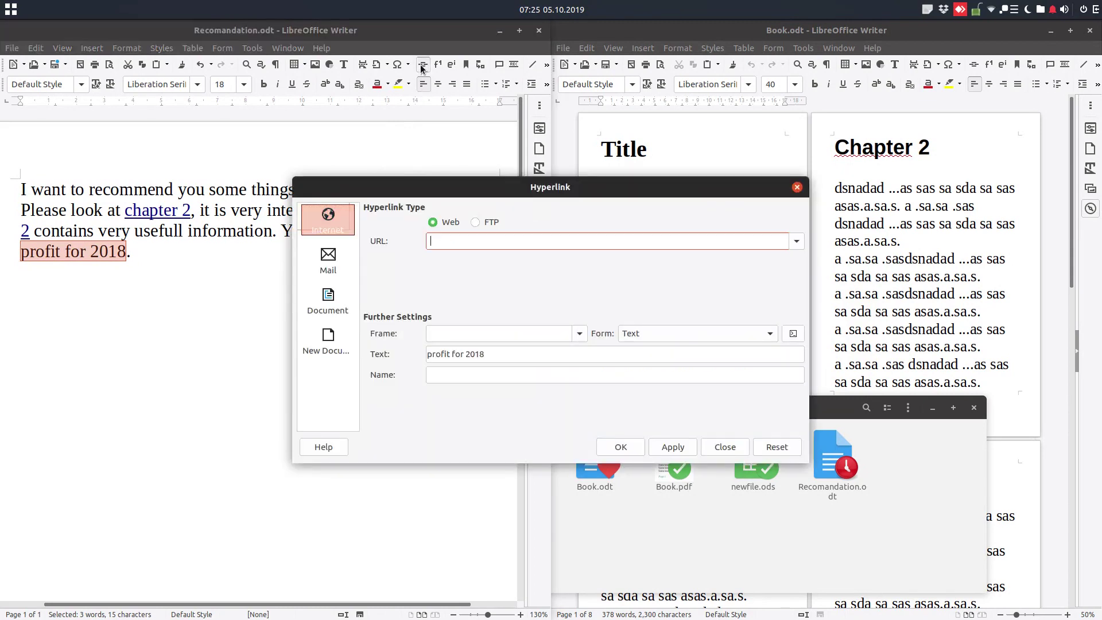
click(346, 286)
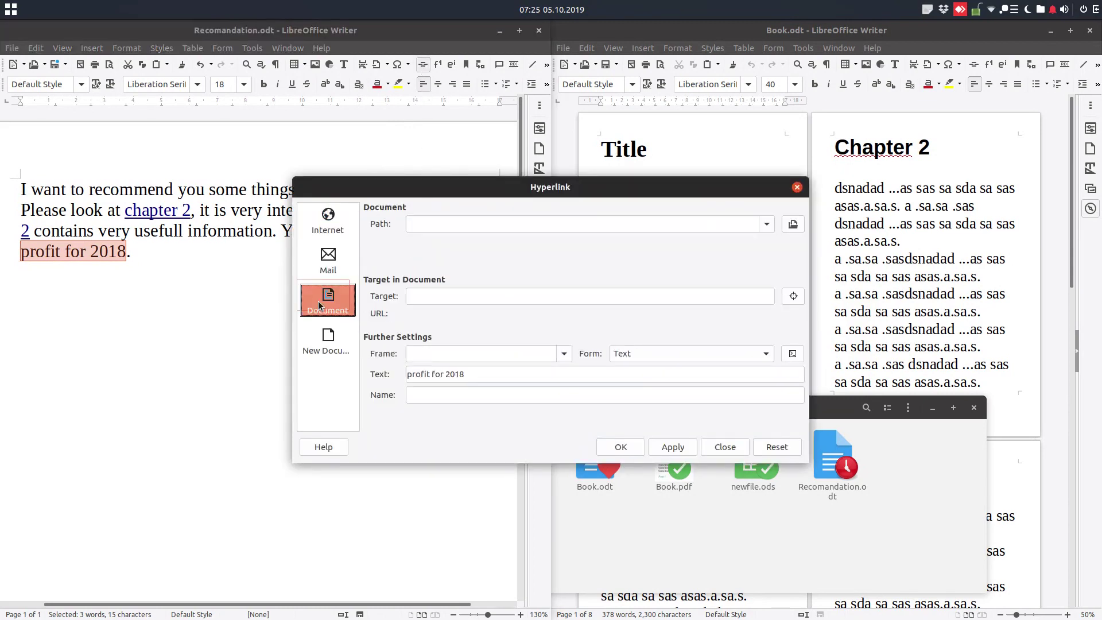
click(793, 224)
click(359, 163)
double_click(360, 163)
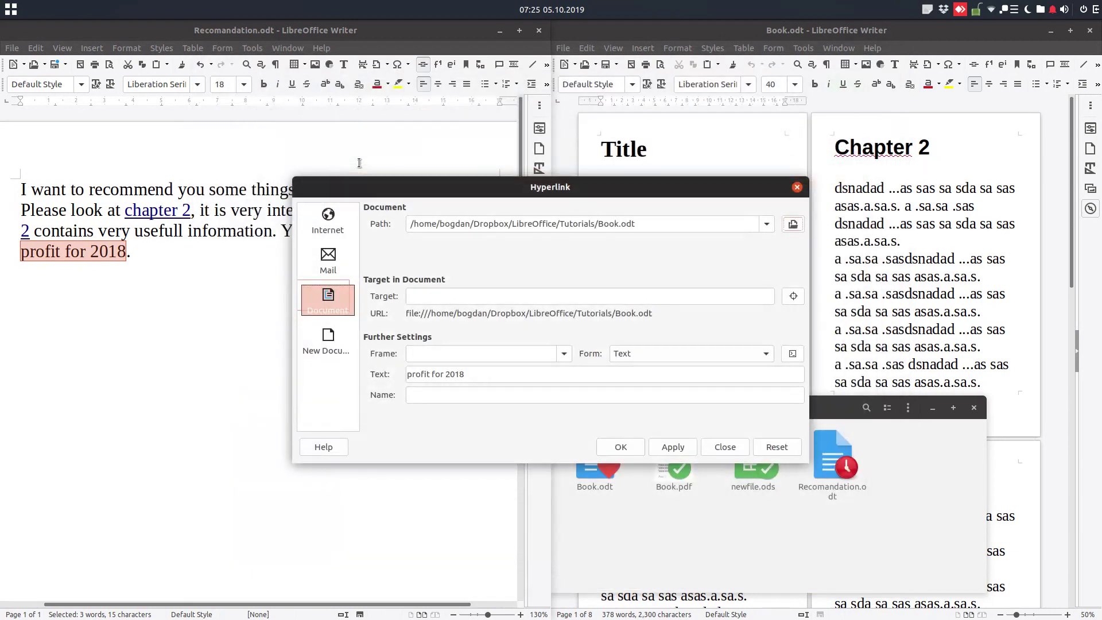
- Set the link's target to the bookmark "Profit of 2018" in Book.odt and insert the hyperlink
click(794, 296)
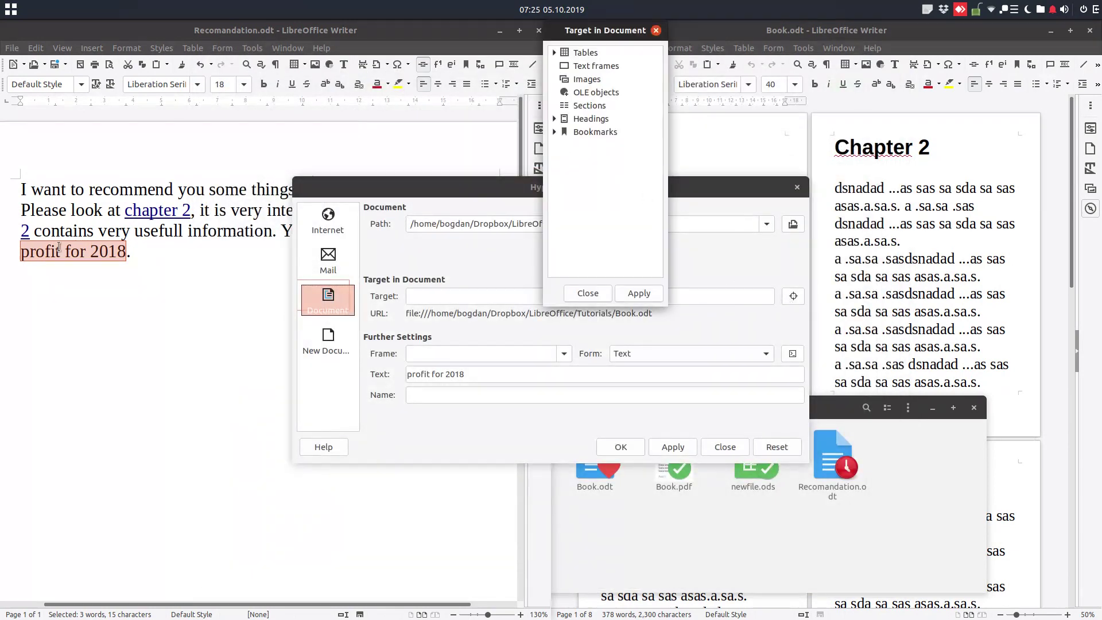
click(555, 132)
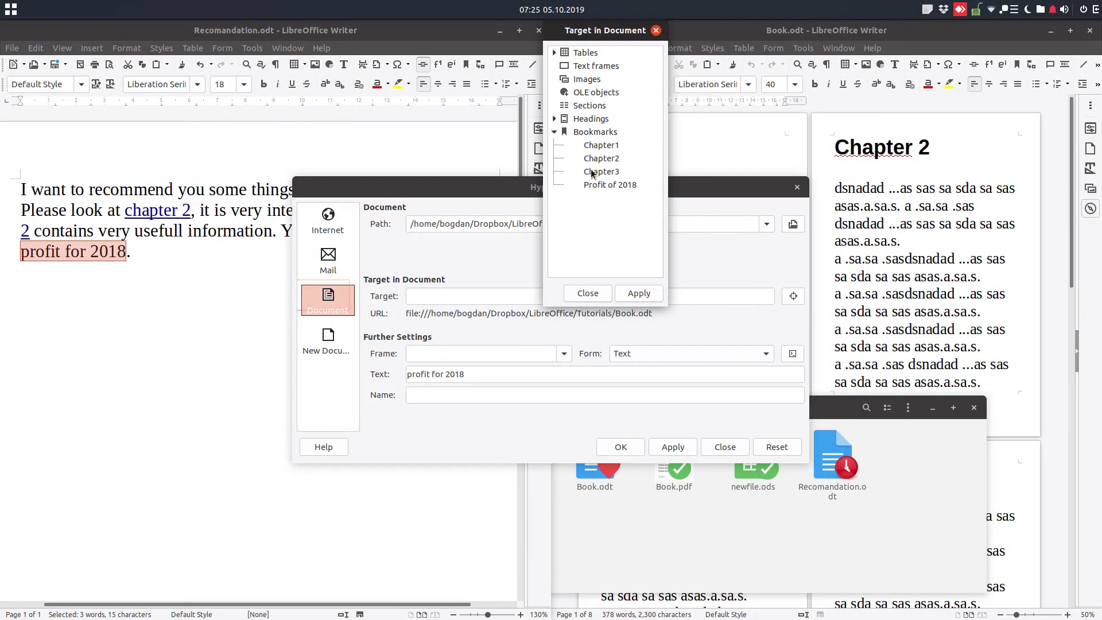
click(611, 185)
click(639, 295)
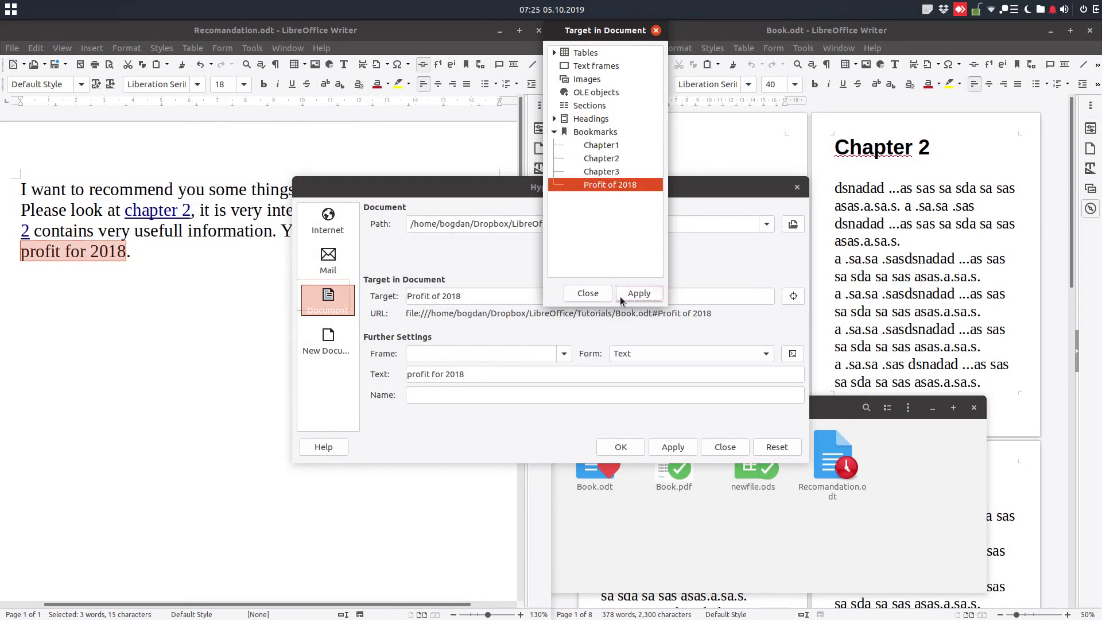
click(588, 294)
click(620, 447)
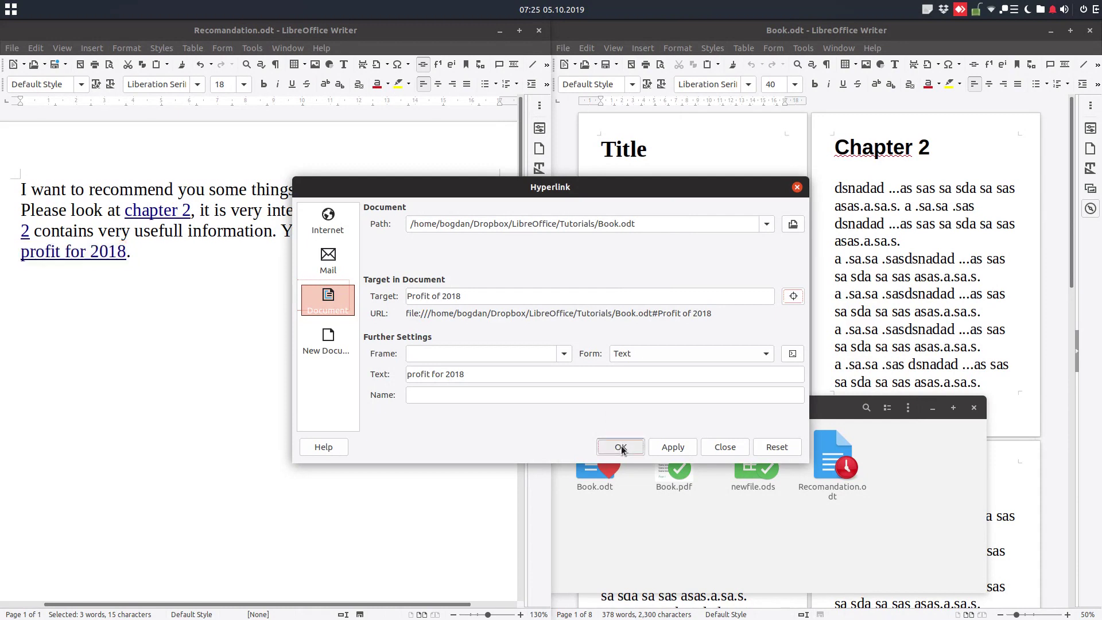
- Add the sentence "Please see for more advance information ." below the first paragraph of Recomandation.odt, leaving one blank line between them
click(367, 259)
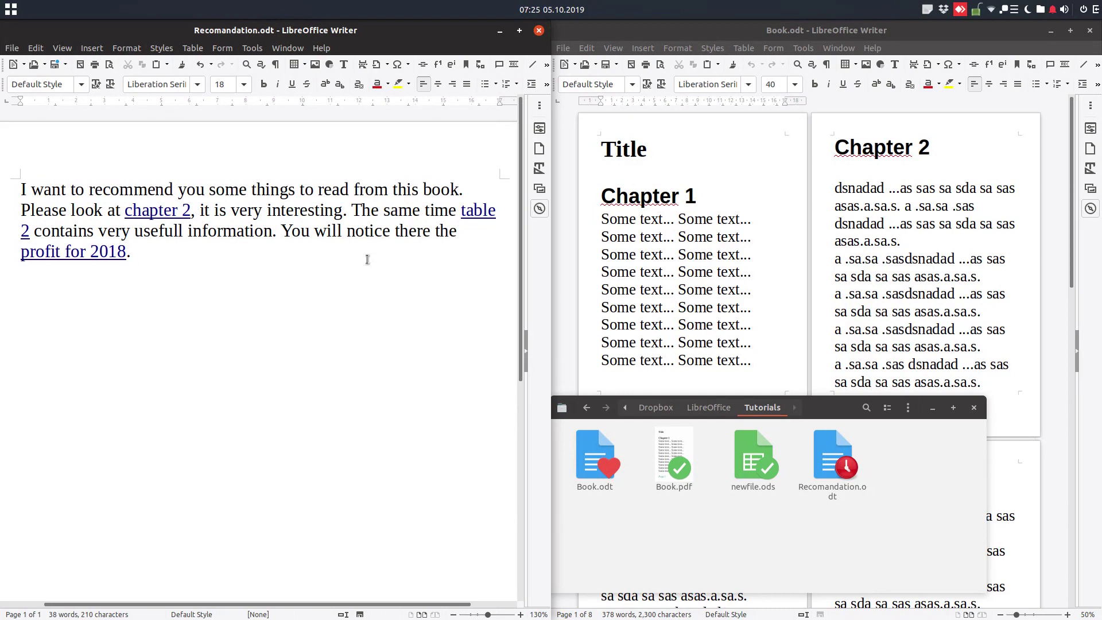
text(Please see for more a)
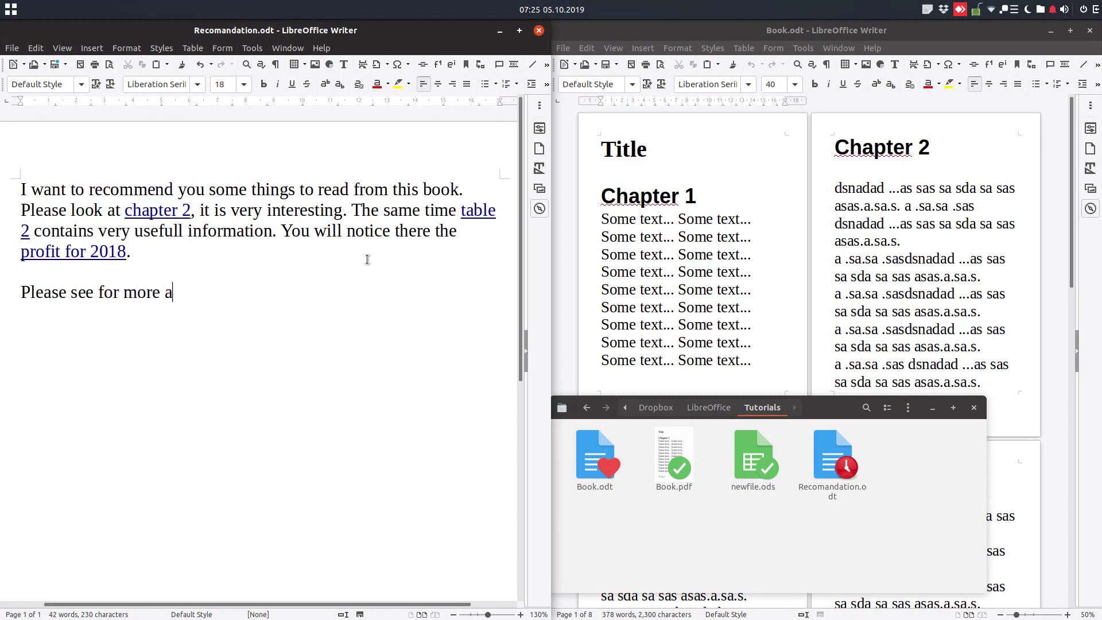
text(dvance information)
key(Return)
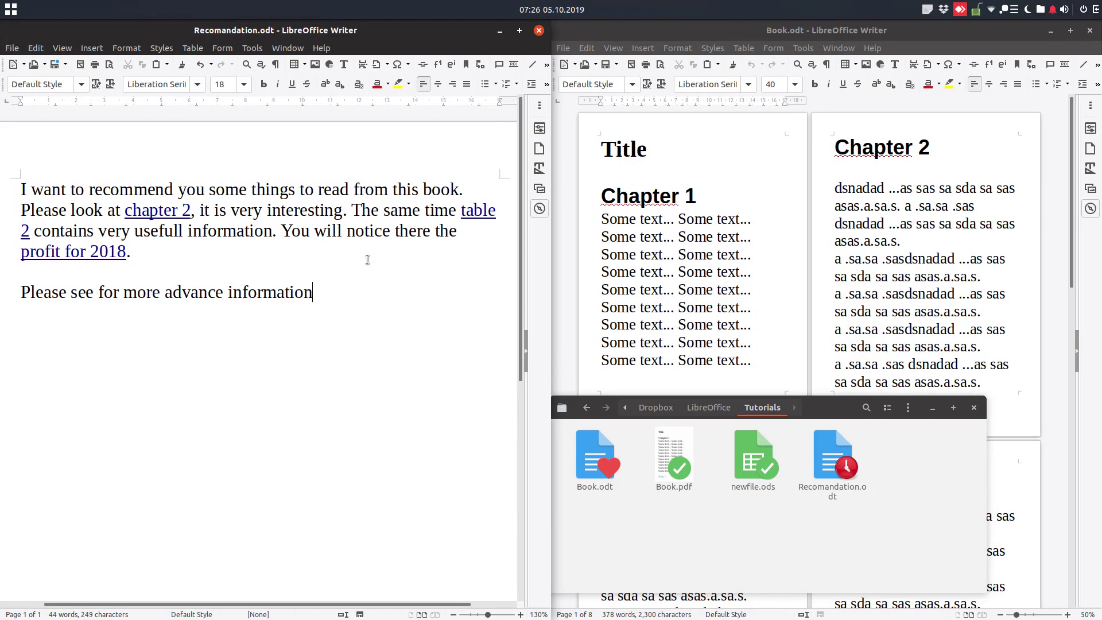
text(ch)
key(BackSpace)
key(BackSpace)
- Start a document hyperlink before the period of the new sentence without selecting any text, with Book.odt as its path
click(423, 65)
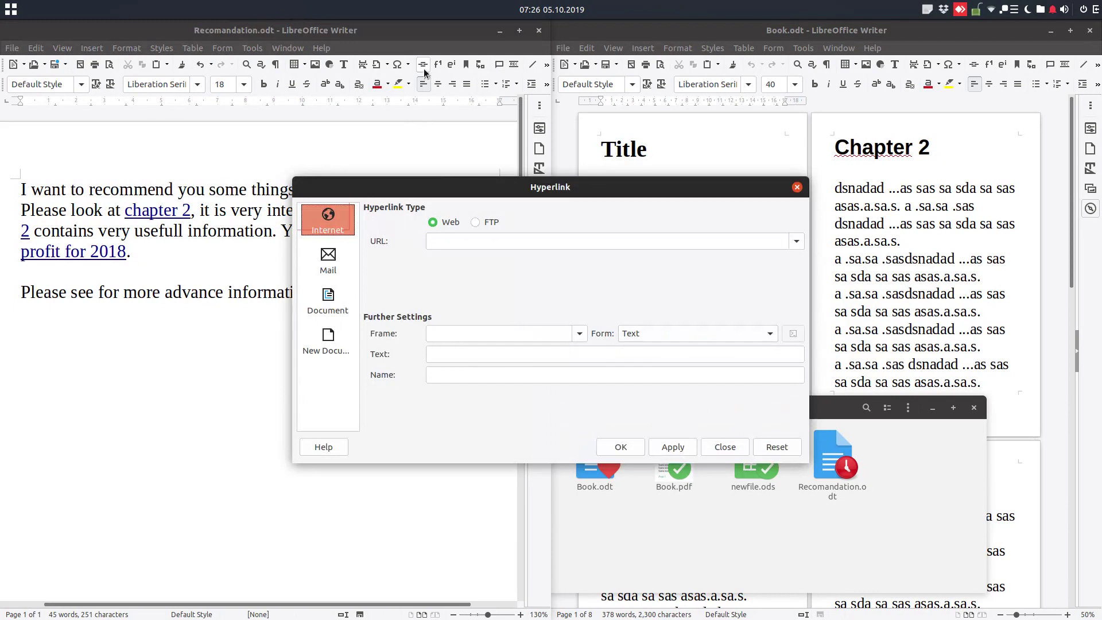
click(350, 297)
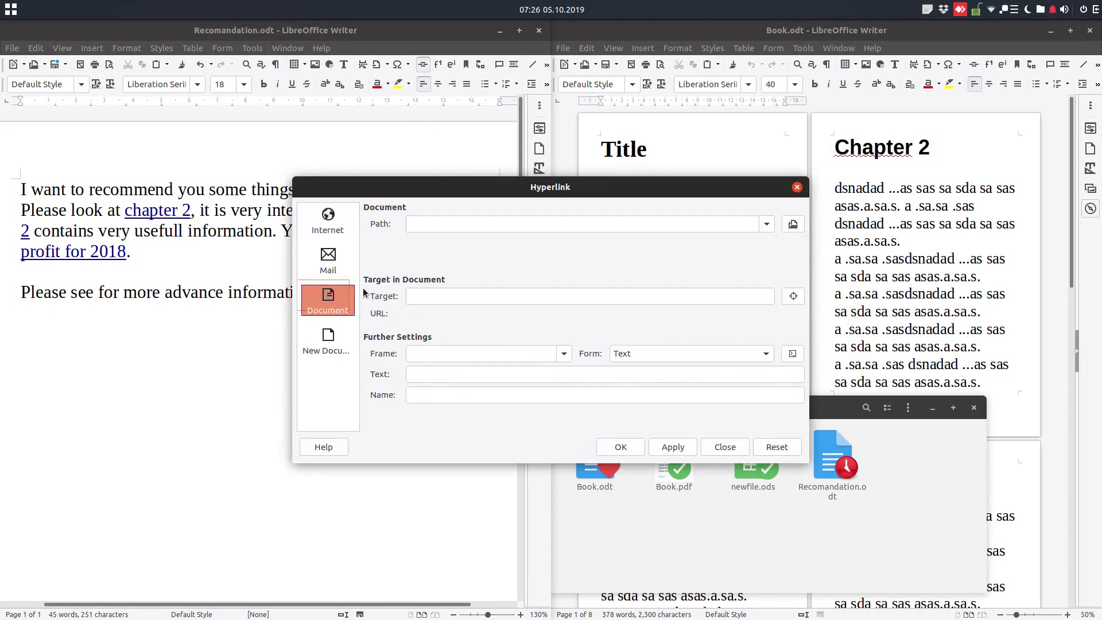
click(794, 224)
double_click(373, 163)
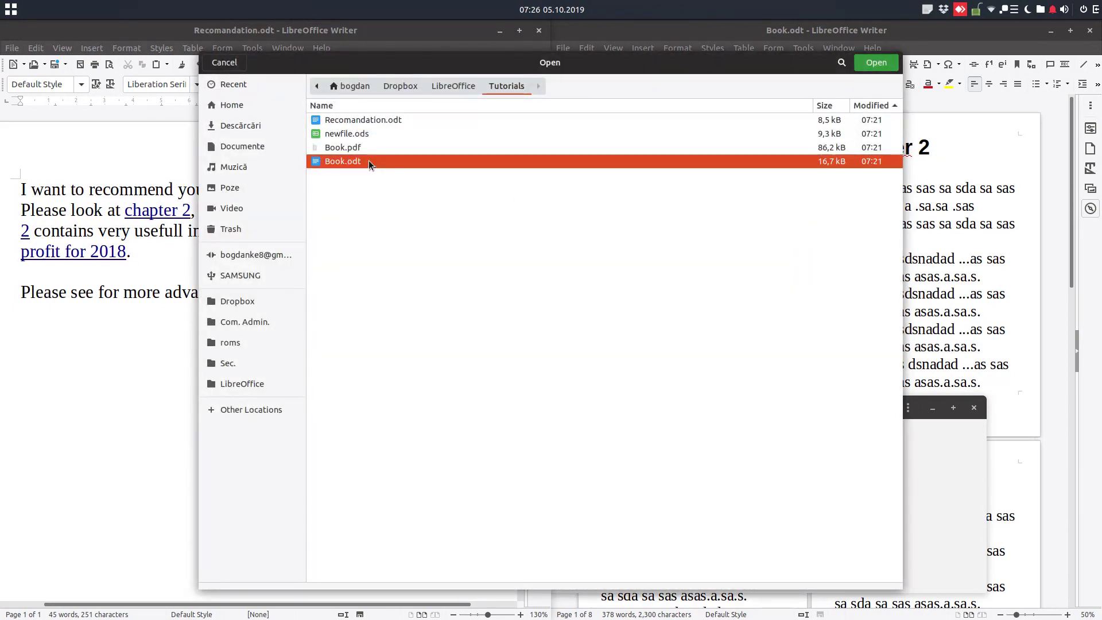
- Set the new link's target to the heading "3.Chapter 3" in Book.odt
click(794, 296)
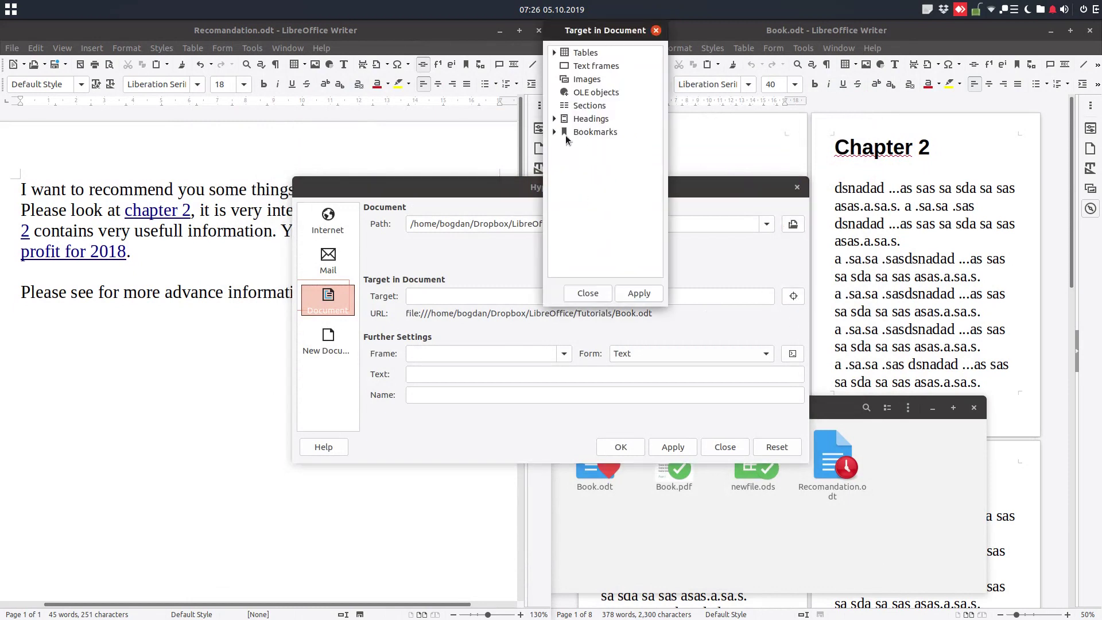
click(555, 132)
click(554, 53)
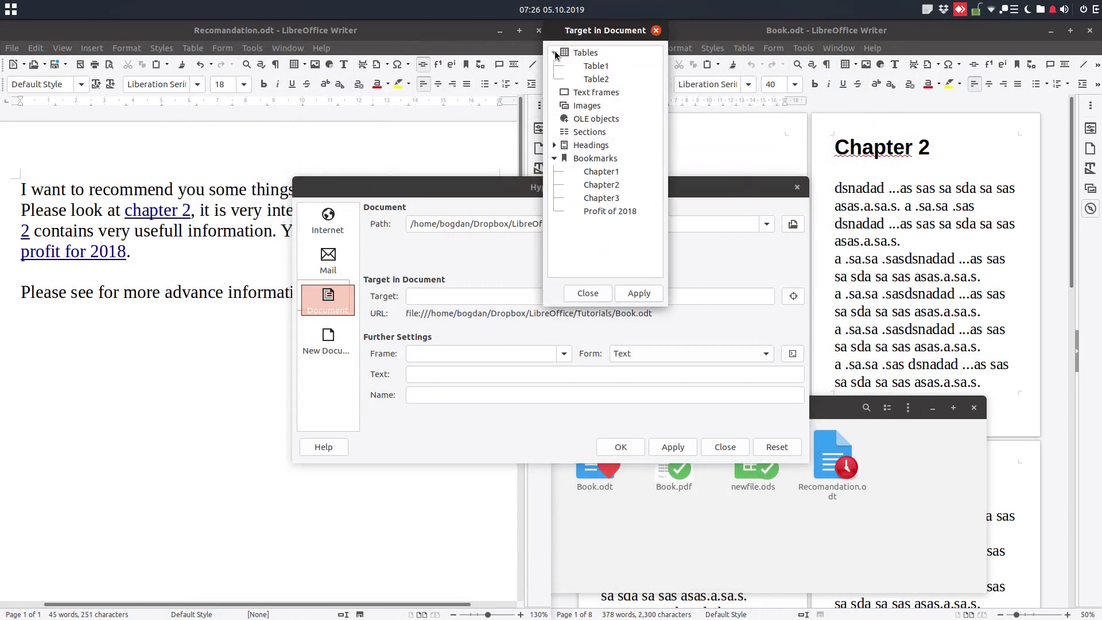
click(554, 146)
click(608, 185)
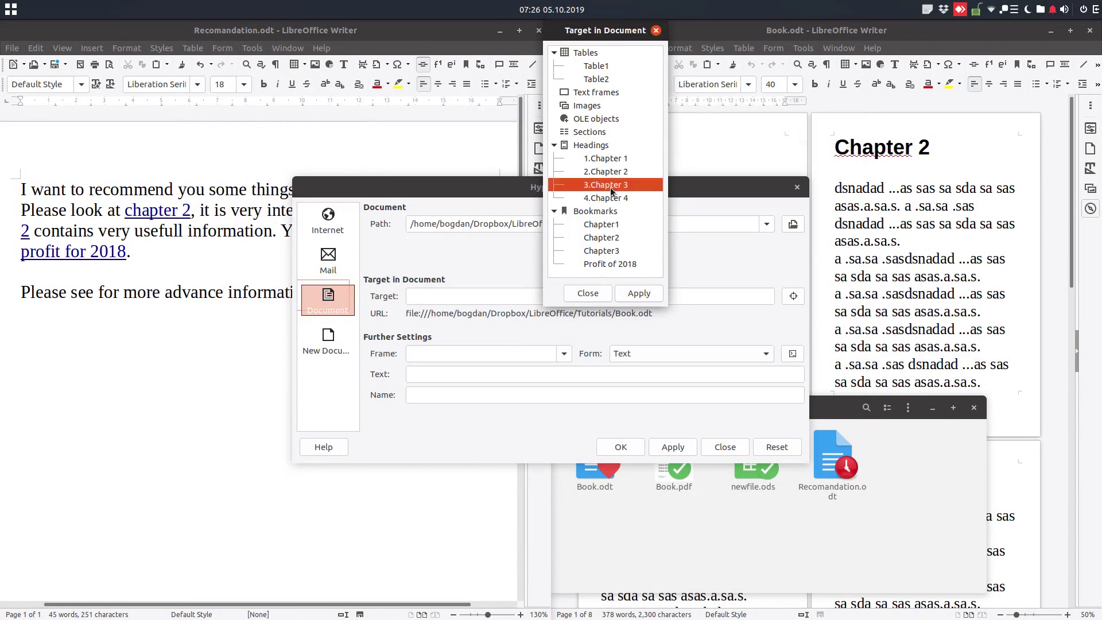
click(616, 252)
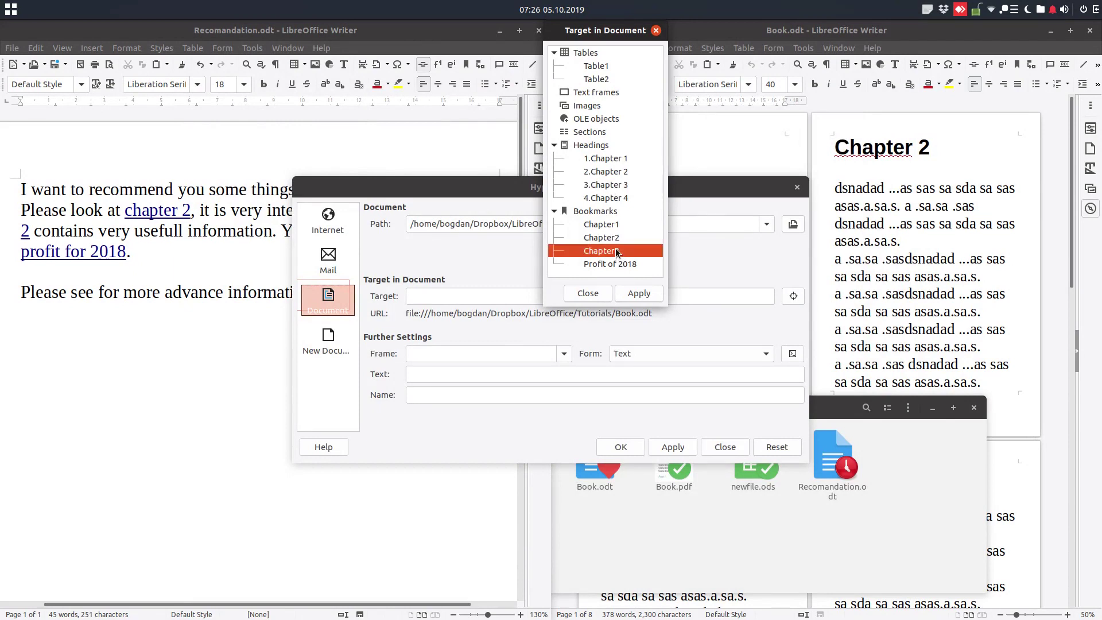
click(616, 187)
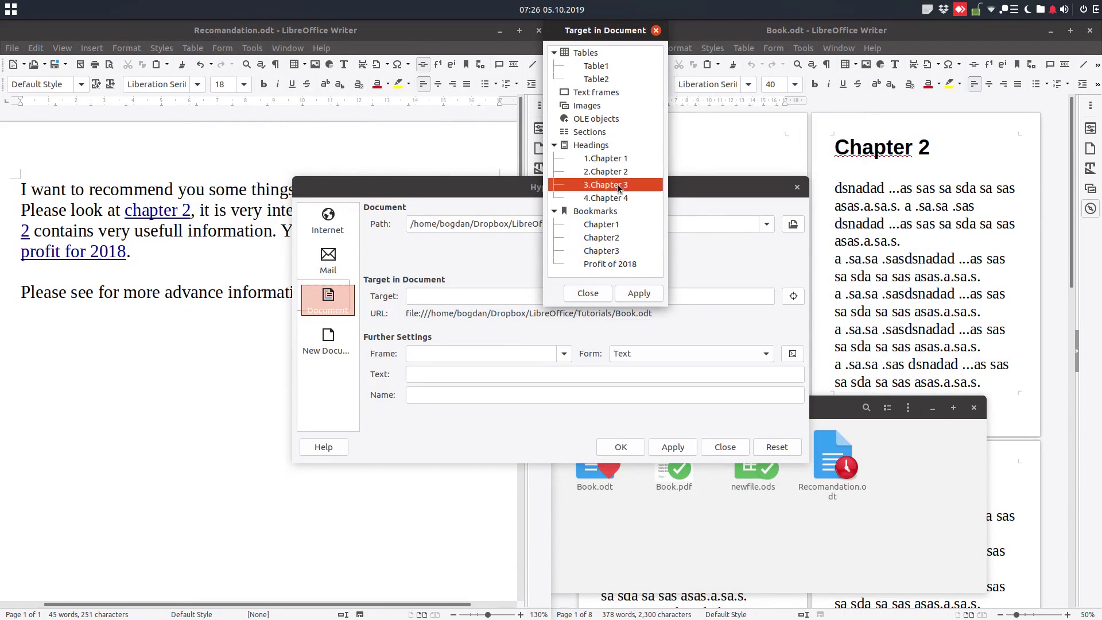
click(630, 291)
click(605, 295)
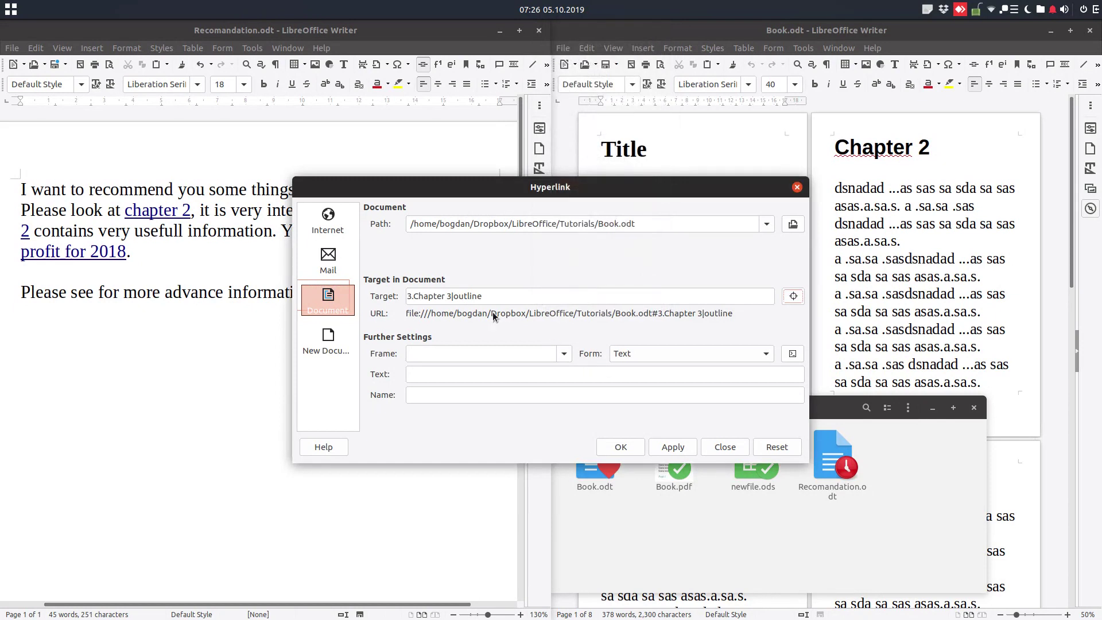
- Give the link the display text "chapter 3" and insert it into the sentence
click(492, 370)
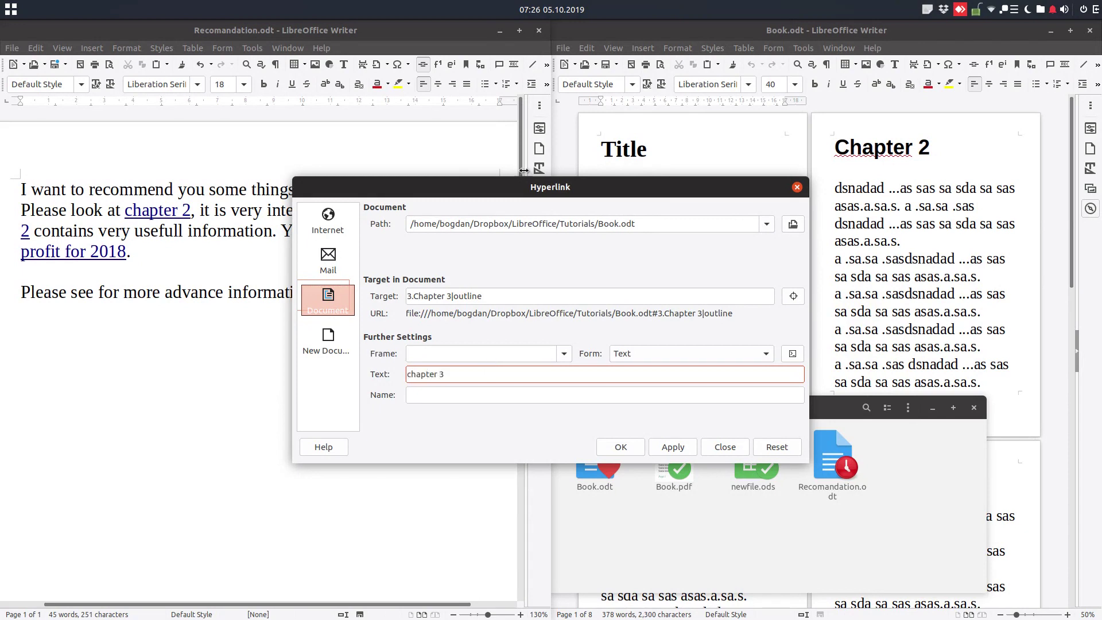
drag(343, 285, 476, 285)
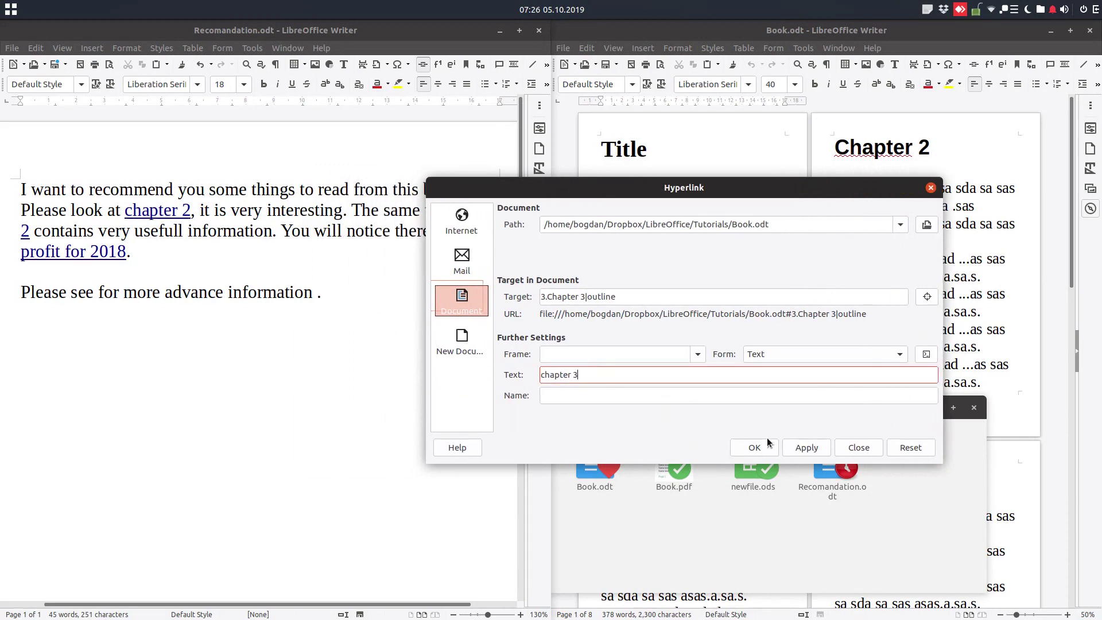
click(807, 447)
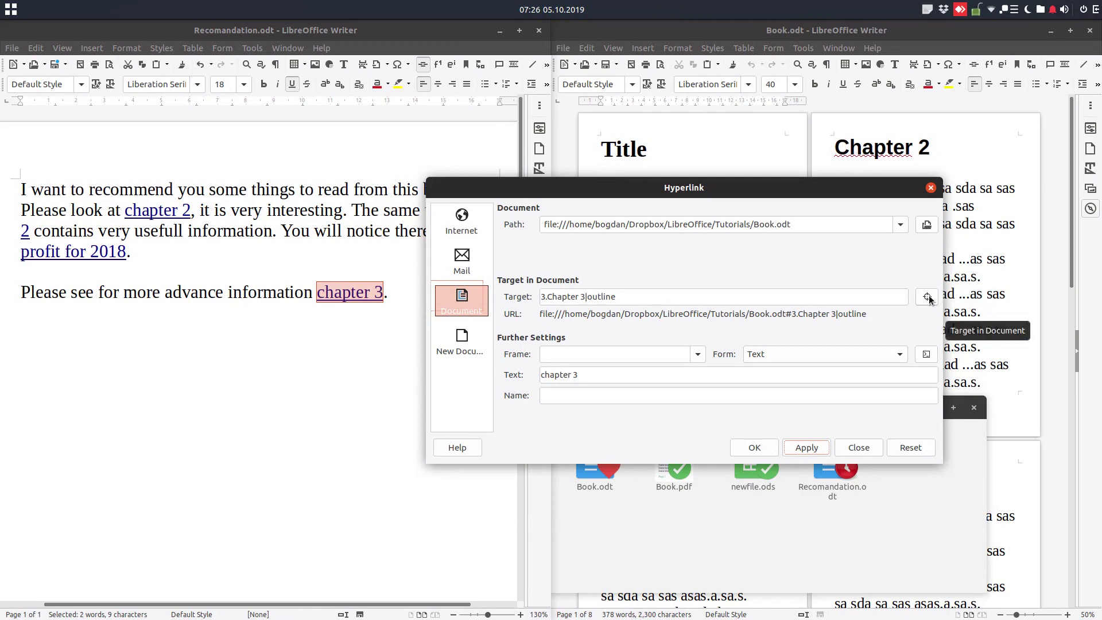
click(755, 448)
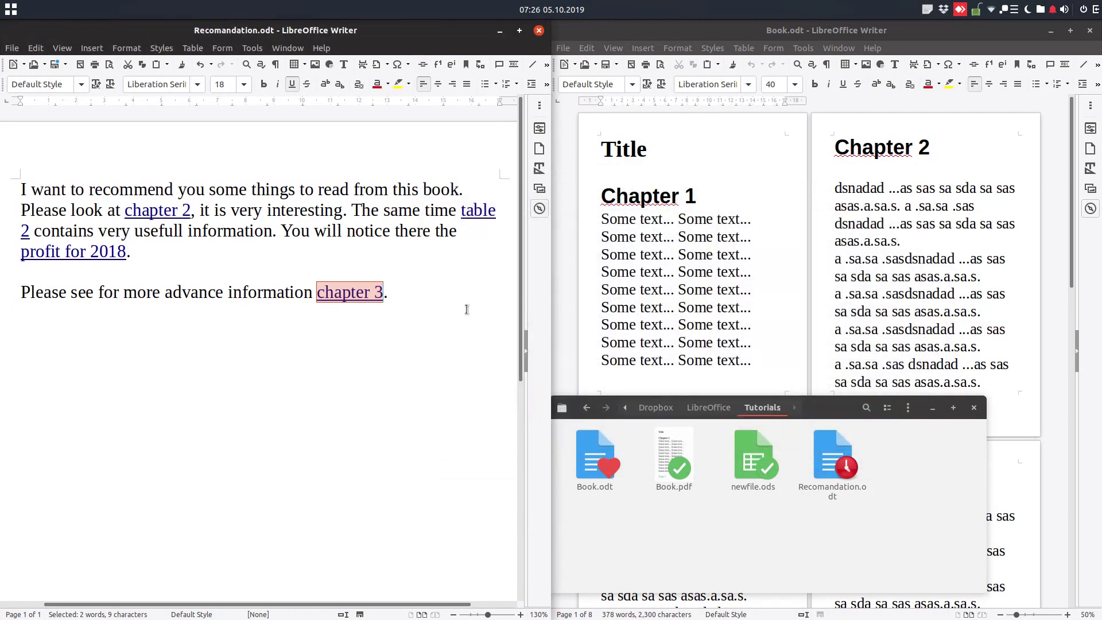
click(460, 314)
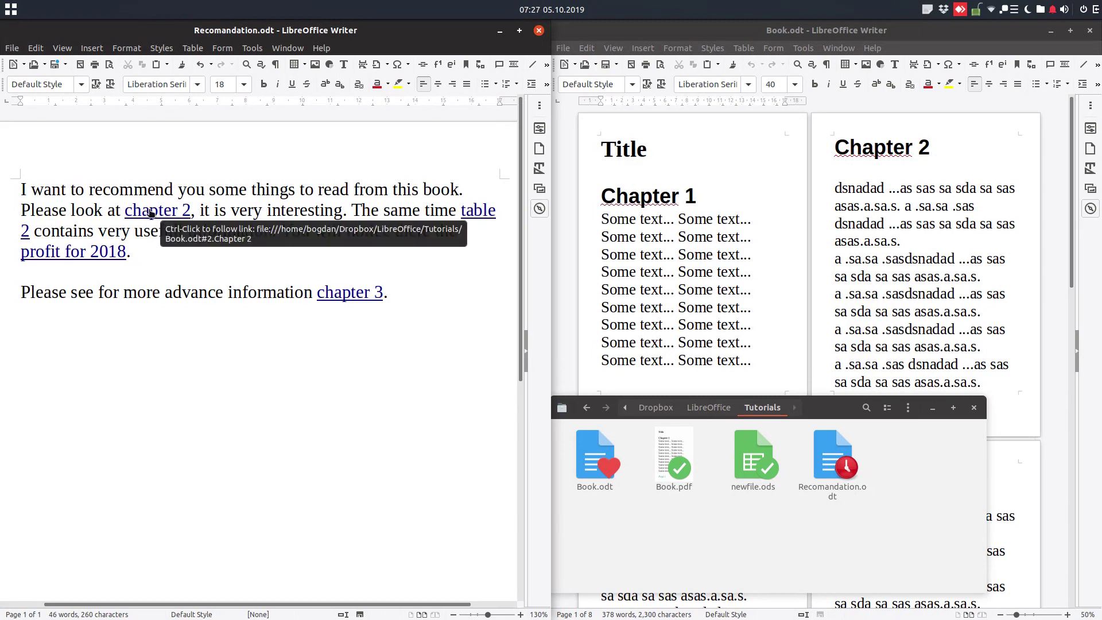
- Test the "chapter 2" link with Book.odt open and again with it closed, closing Book.odt after each test
ctrl+click(151, 214)
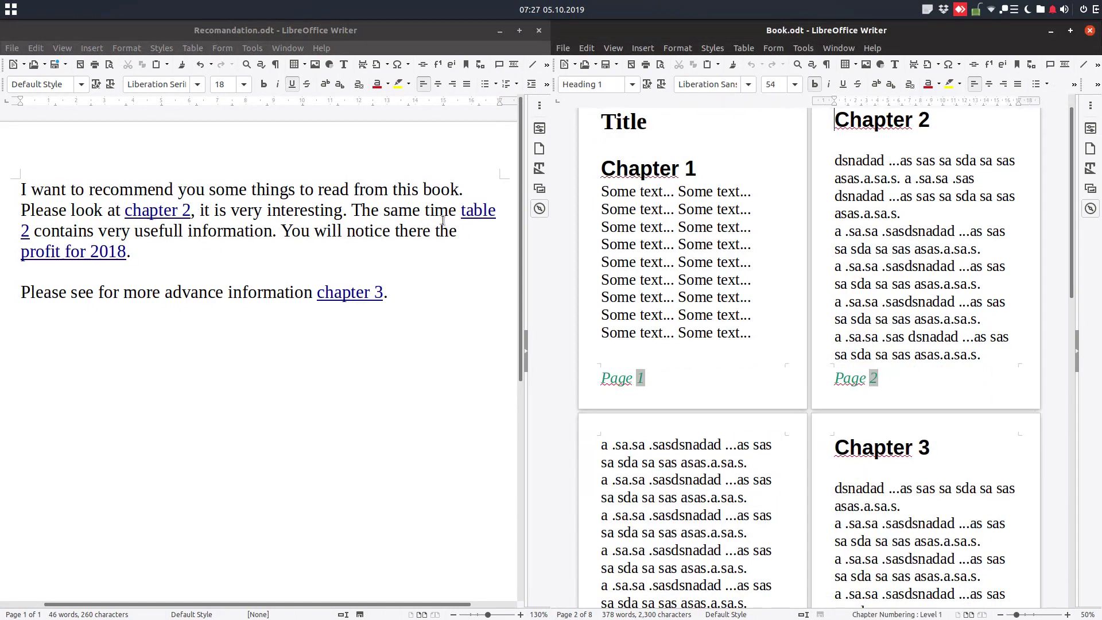
click(1091, 31)
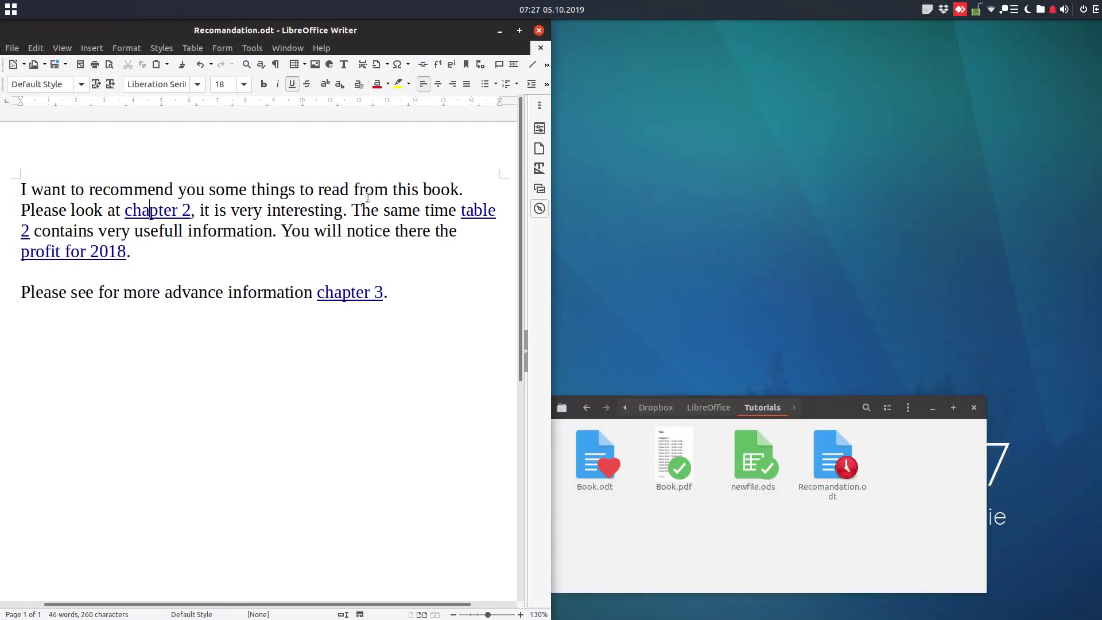
click(294, 208)
ctrl+click(166, 212)
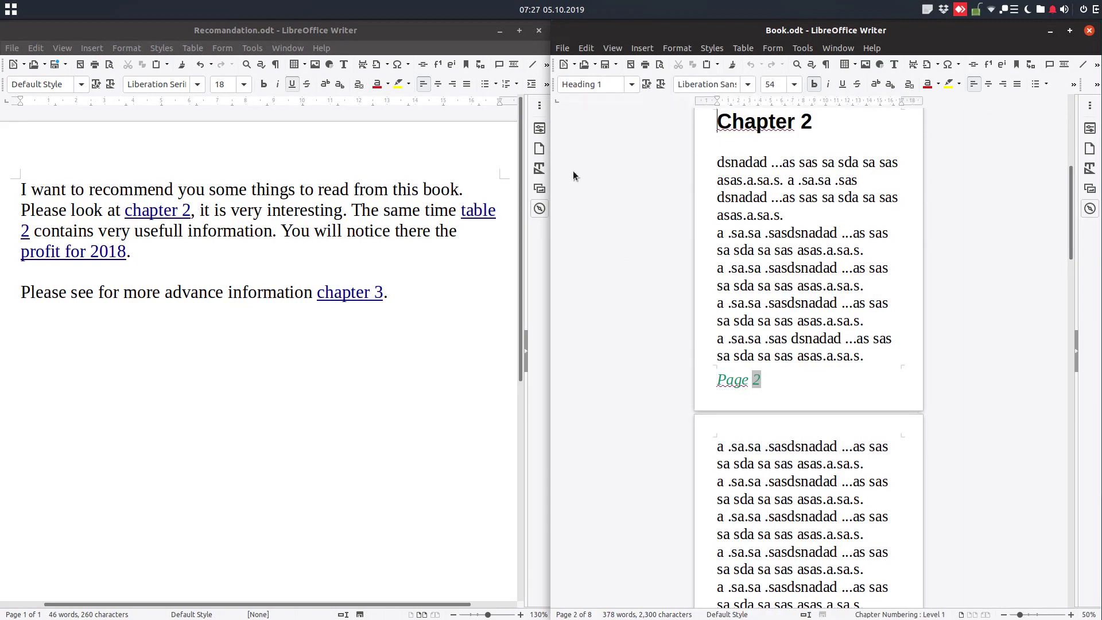
click(1090, 30)
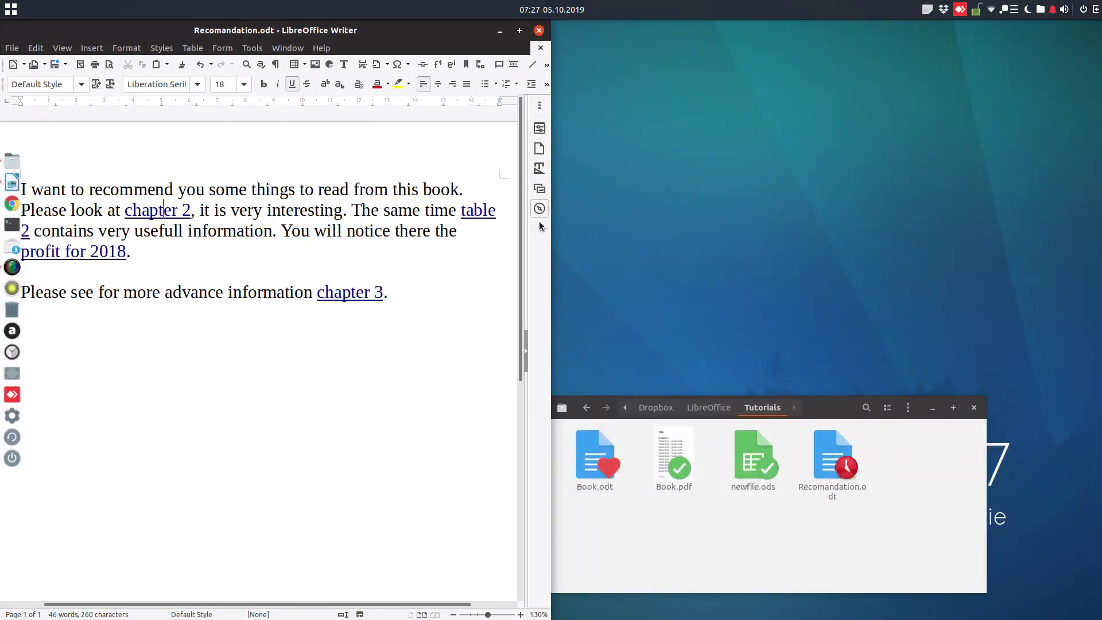
- Follow the "table 2" link in Recomandation.odt to check where it leads in Book.odt
ctrl+click(487, 213)
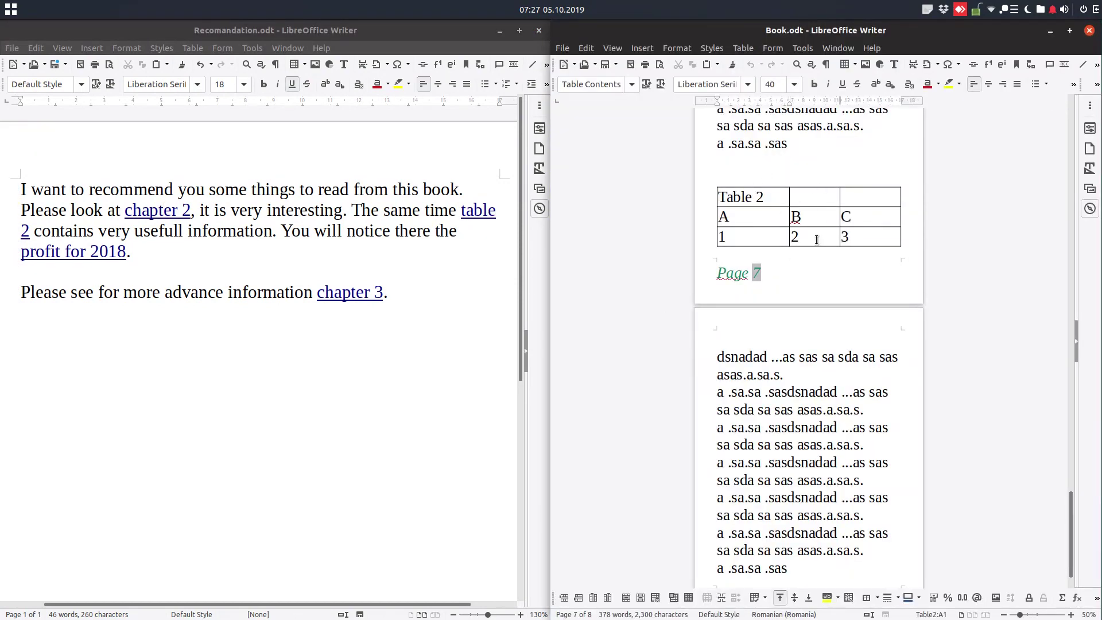
- Test the "profit for 2018" and "chapter 3" links in Recomandation.odt, closing Book.odt before following each one
click(1089, 30)
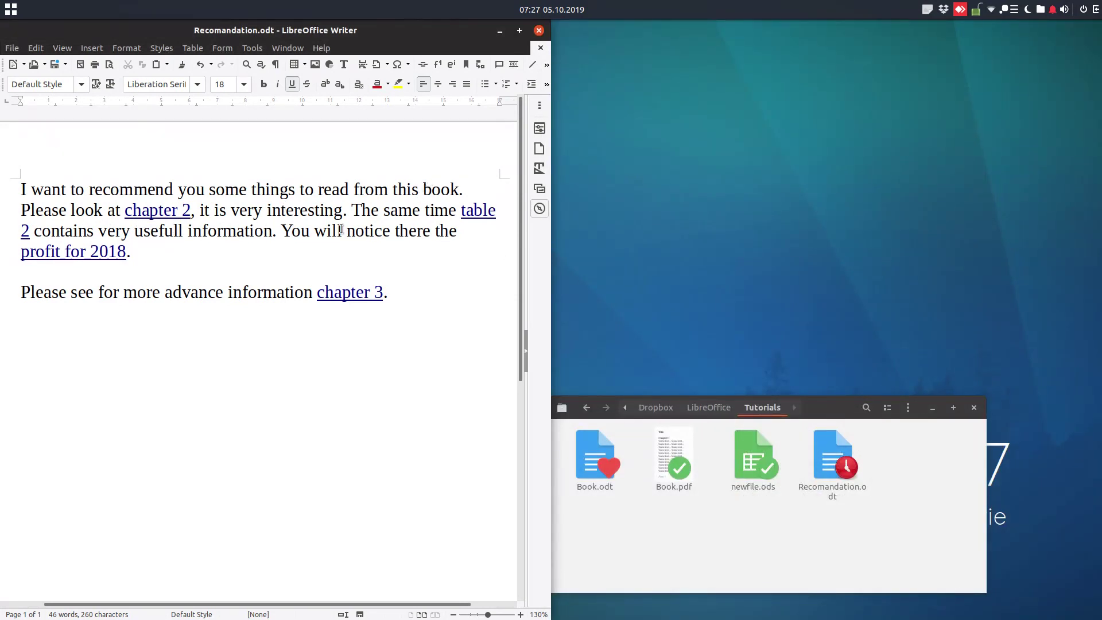
ctrl+click(101, 256)
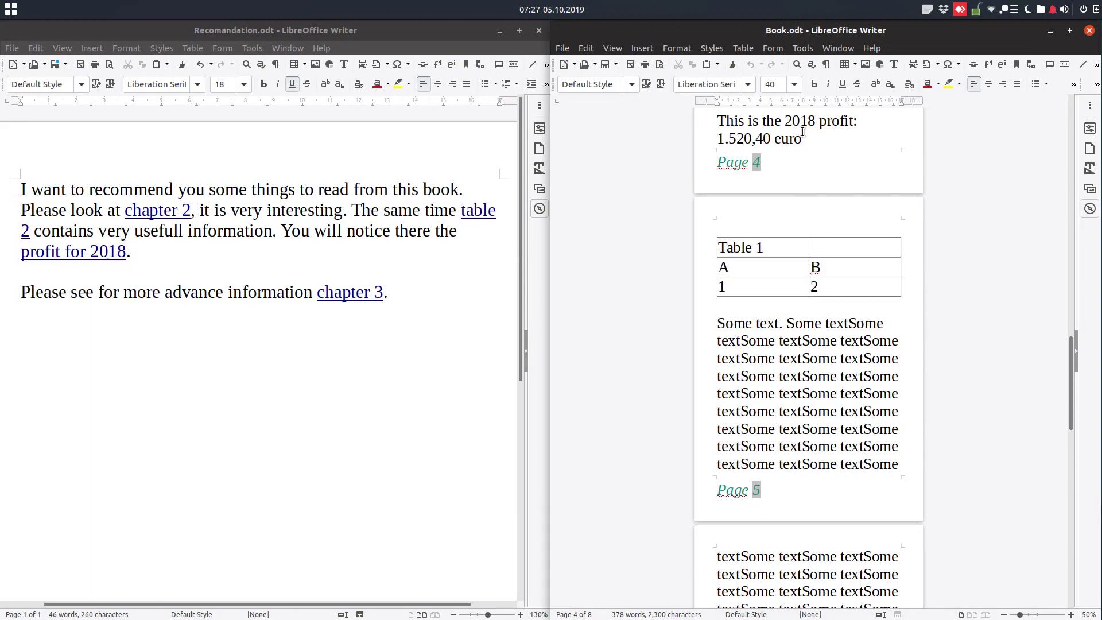
click(315, 231)
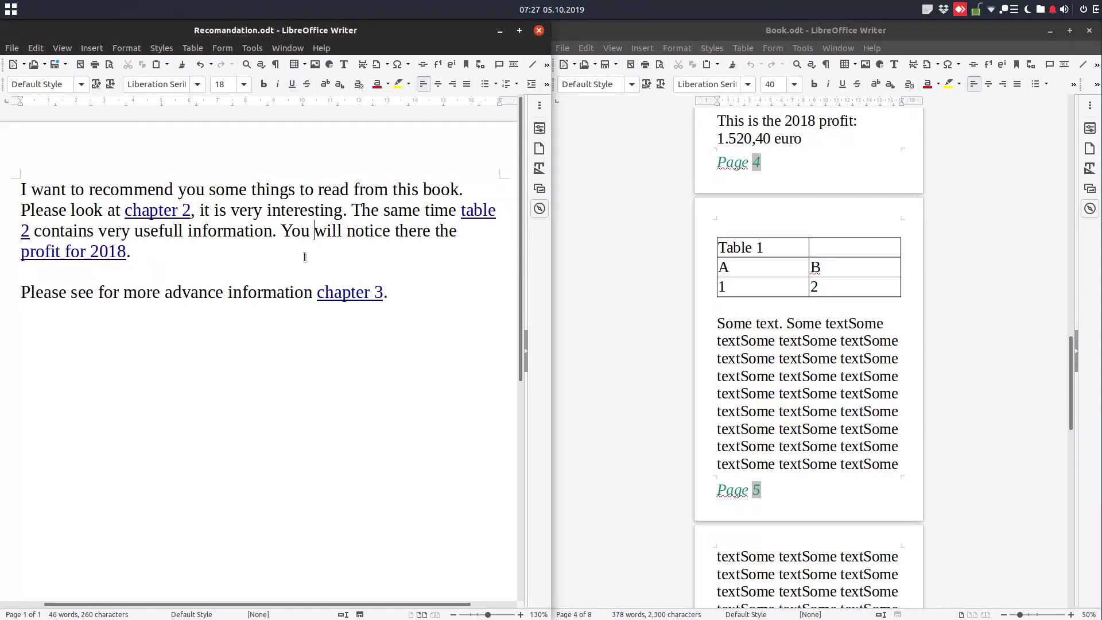
click(1089, 31)
ctrl+click(370, 293)
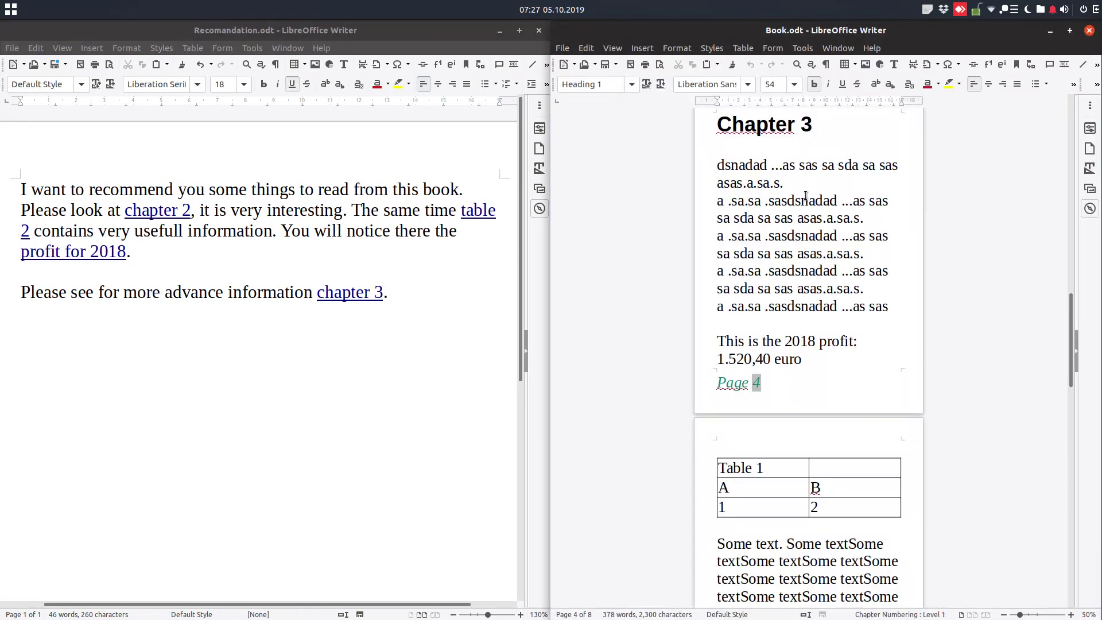
click(425, 247)
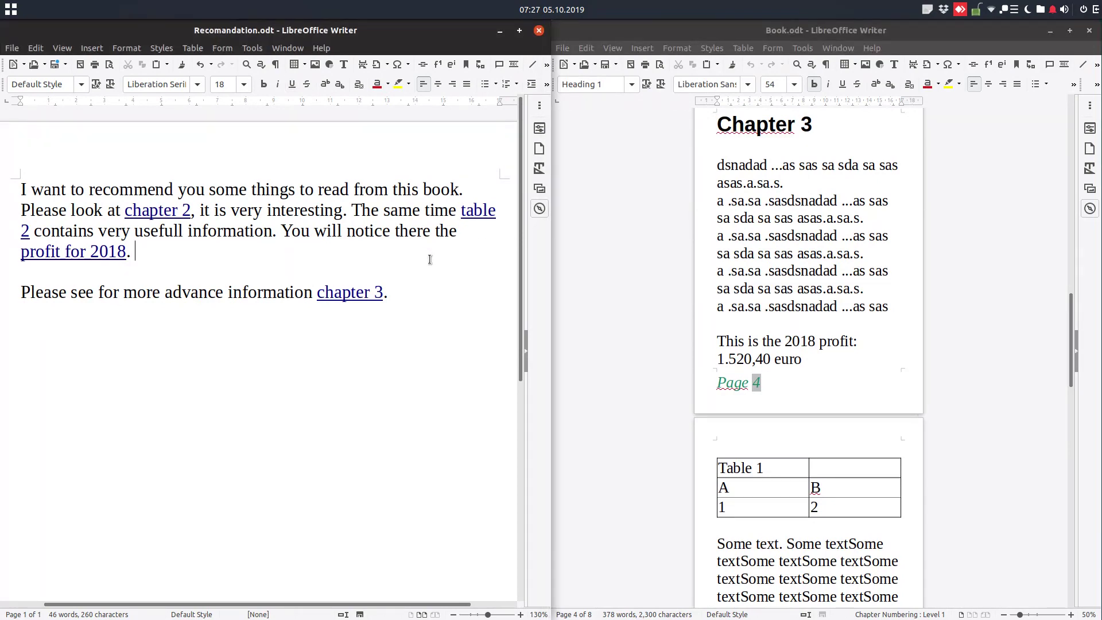
click(836, 202)
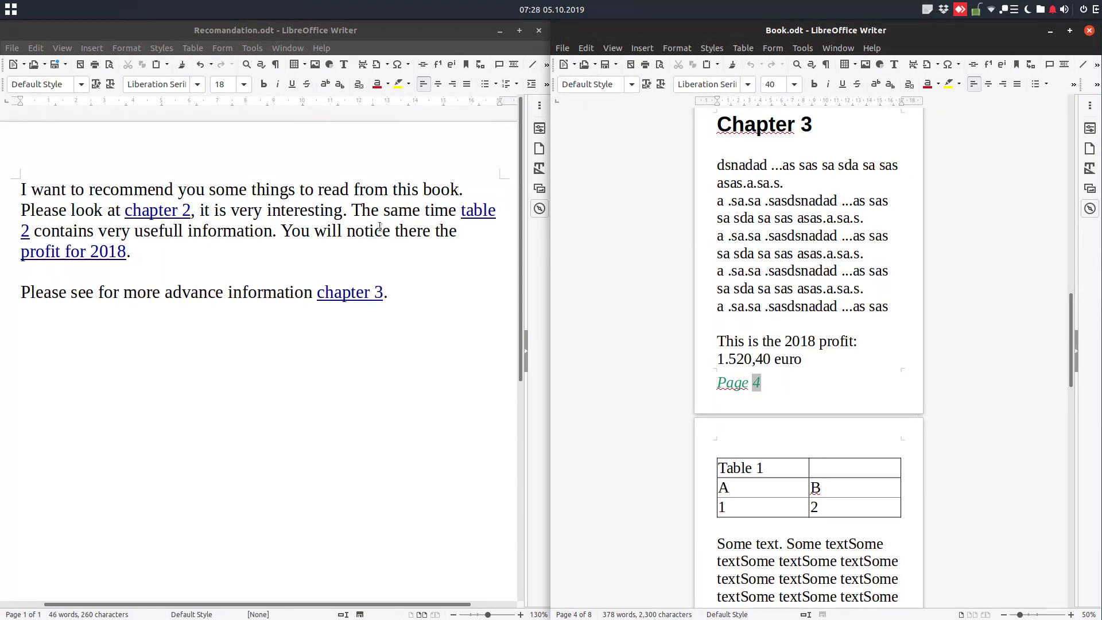
click(352, 243)
click(815, 175)
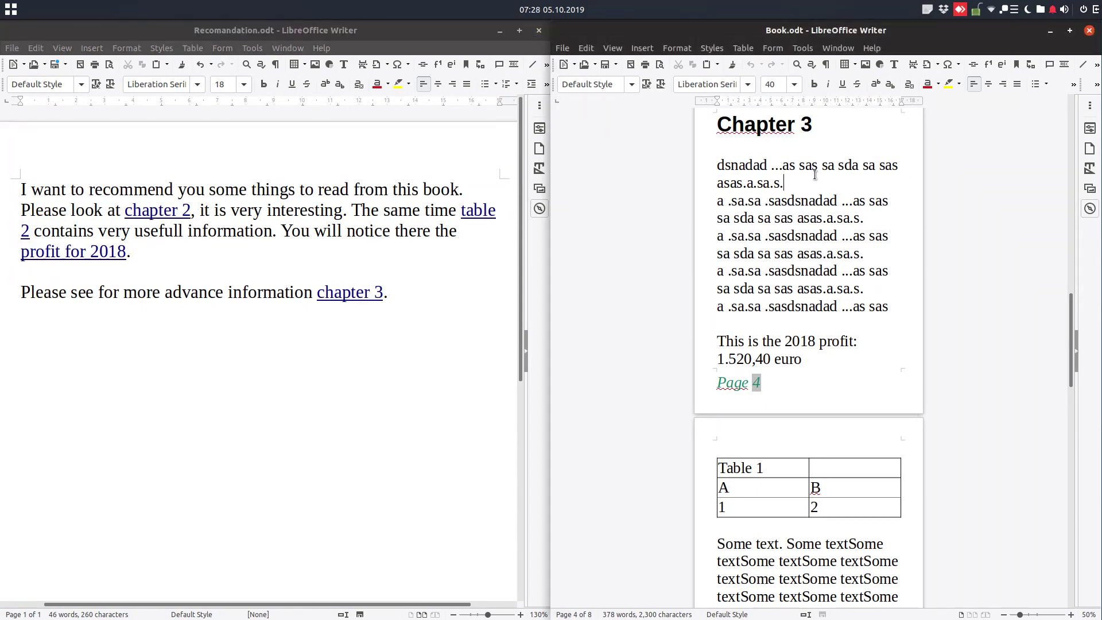
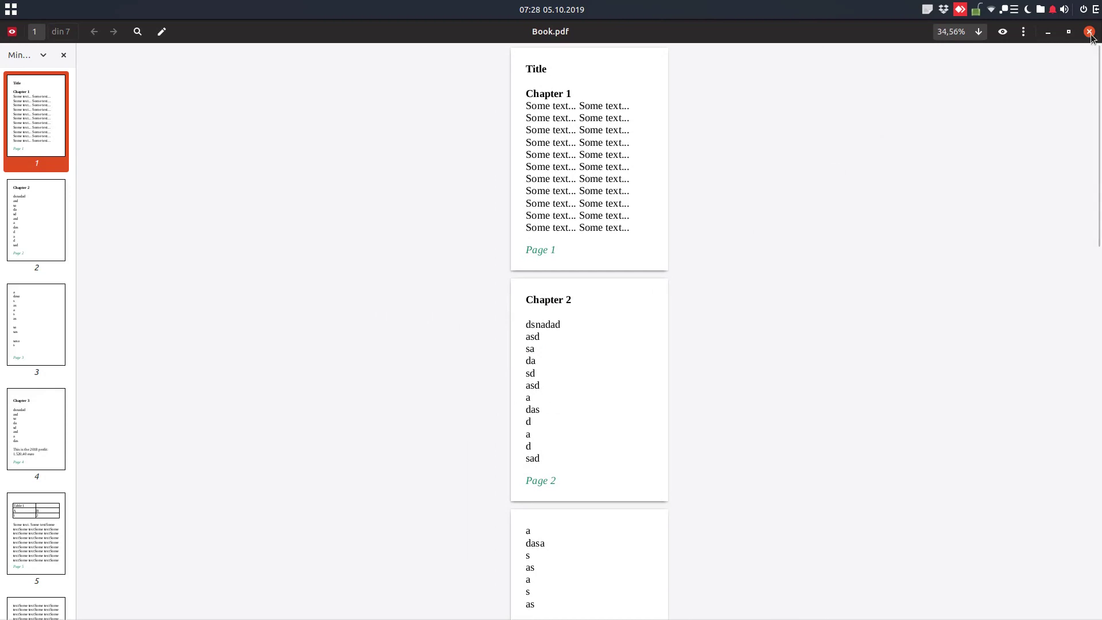
- Add the line "Chapter 3 in PDF version of Book." below the last paragraph of Recomandation.odt
click(424, 286)
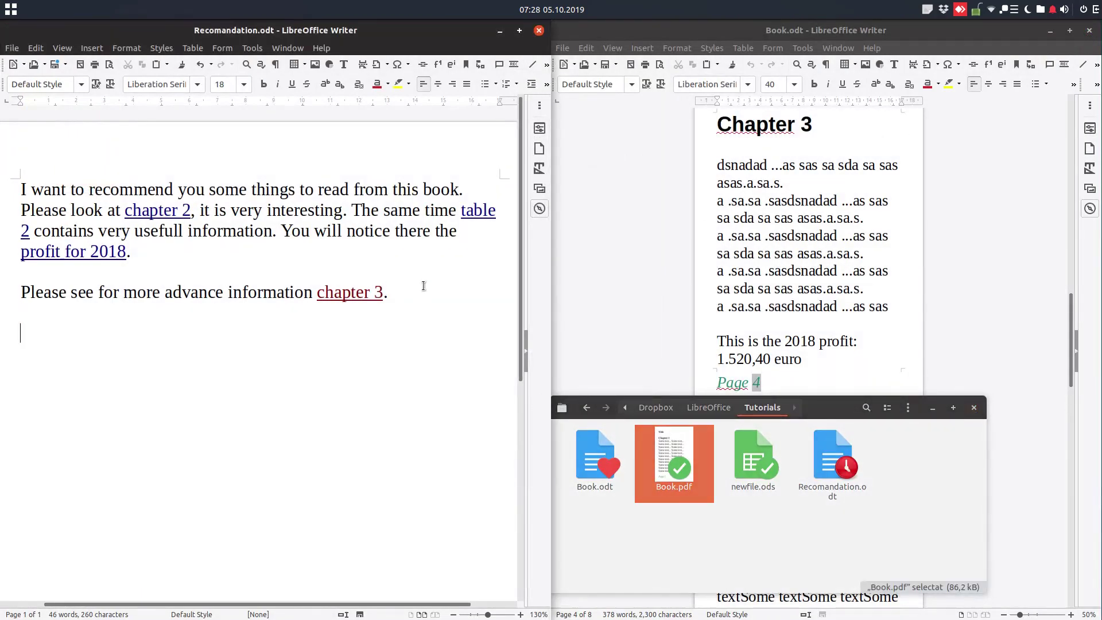
text(Chapter 3 in )
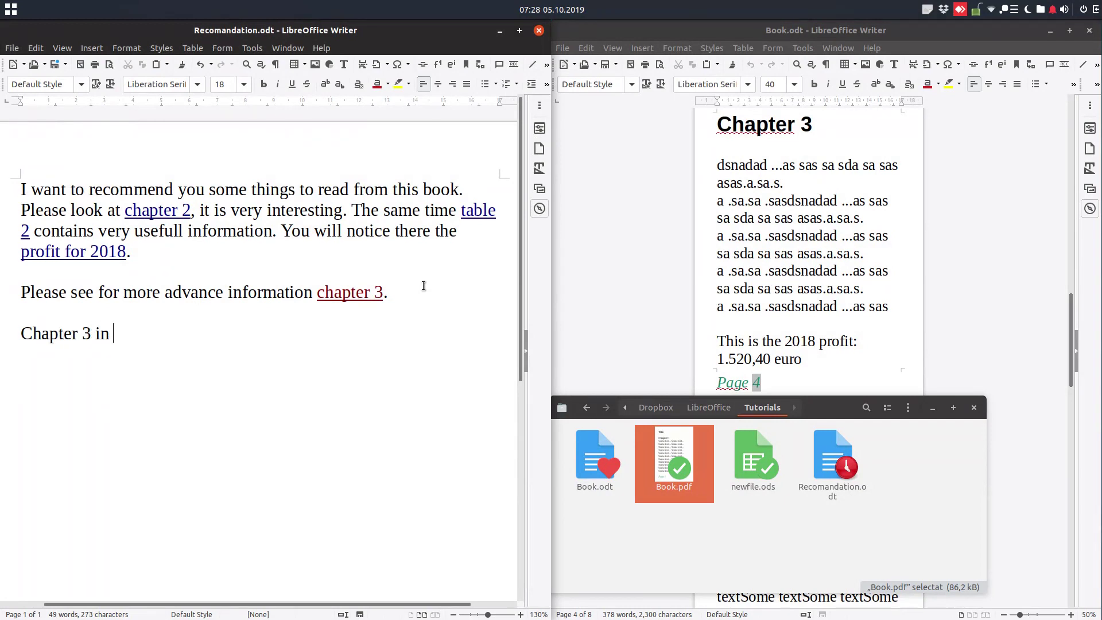
text(PDF version of Book.odf.)
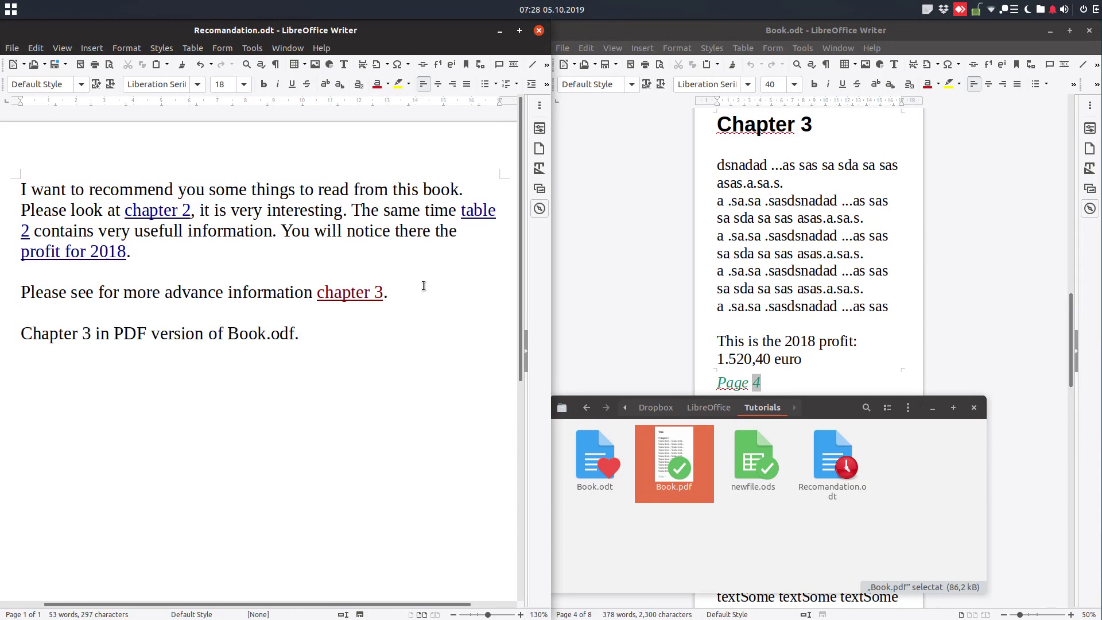
key(BackSpace)
key(BackSpace)
key(BackSpace)
key(BackSpace)
drag(91, 336, 21, 336)
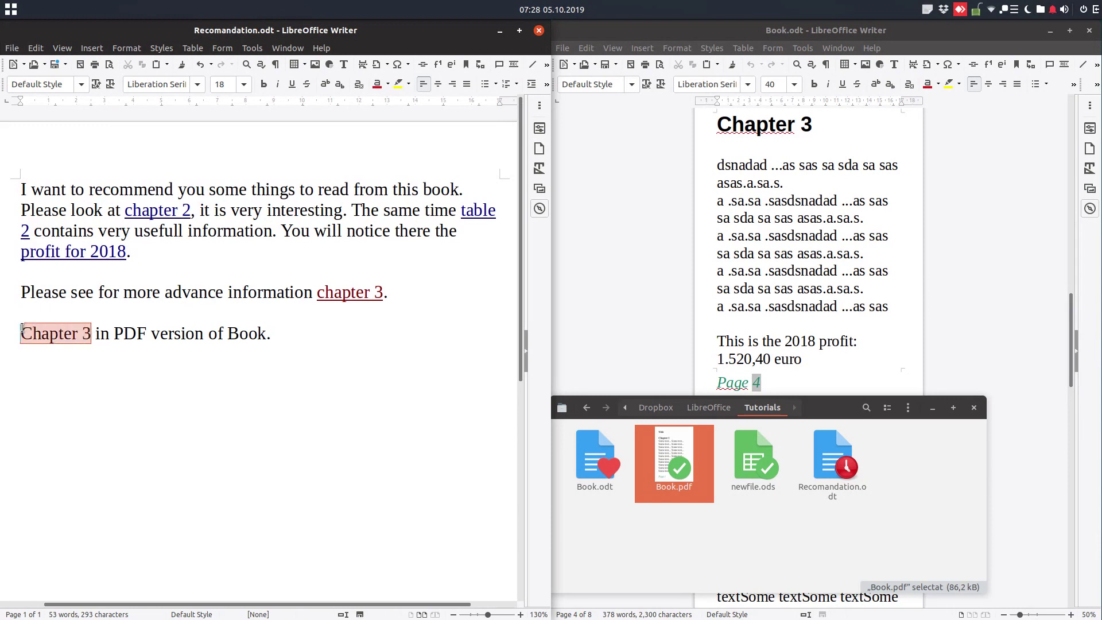
click(423, 63)
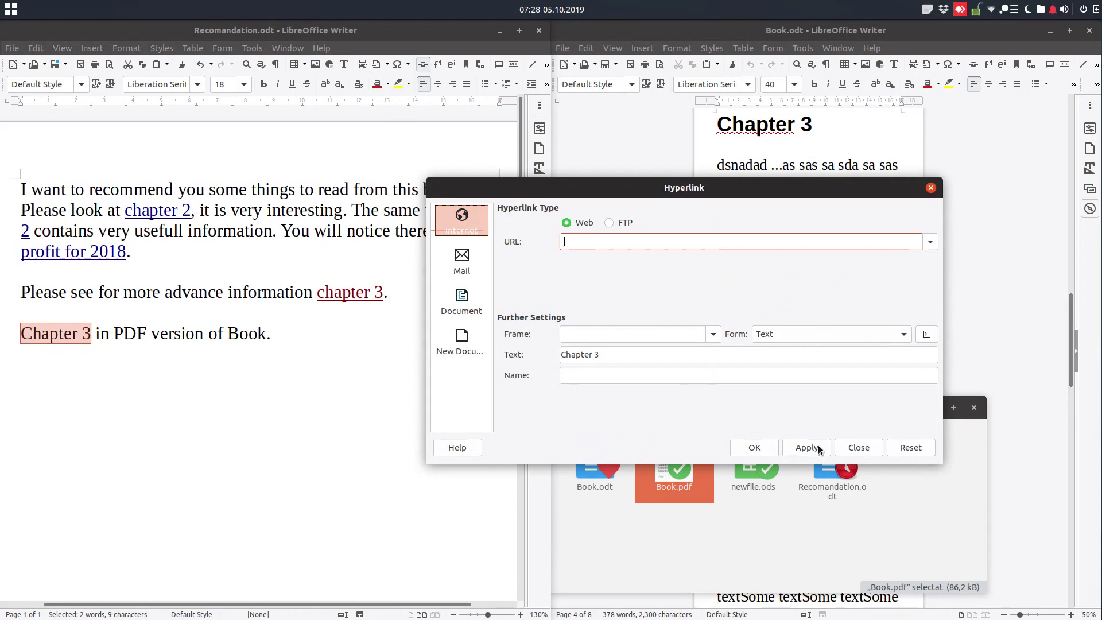
click(858, 448)
- Set up a PDF export of Book.odt with PDF submit format, placeholders, comments as PDF annotations and automatically inserted blank pages
click(770, 305)
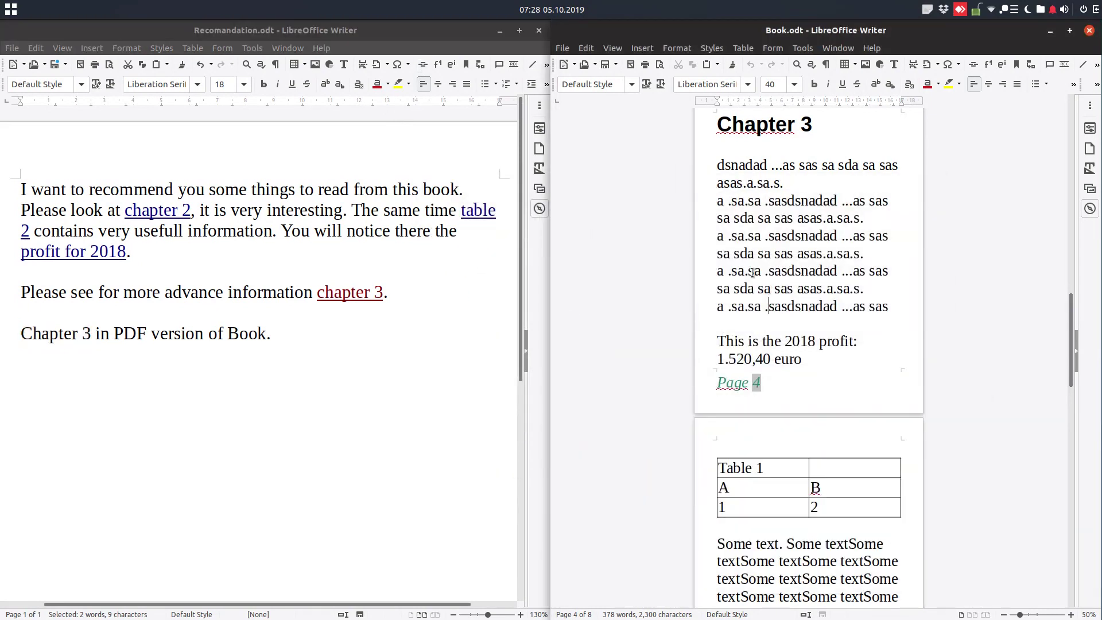
click(562, 48)
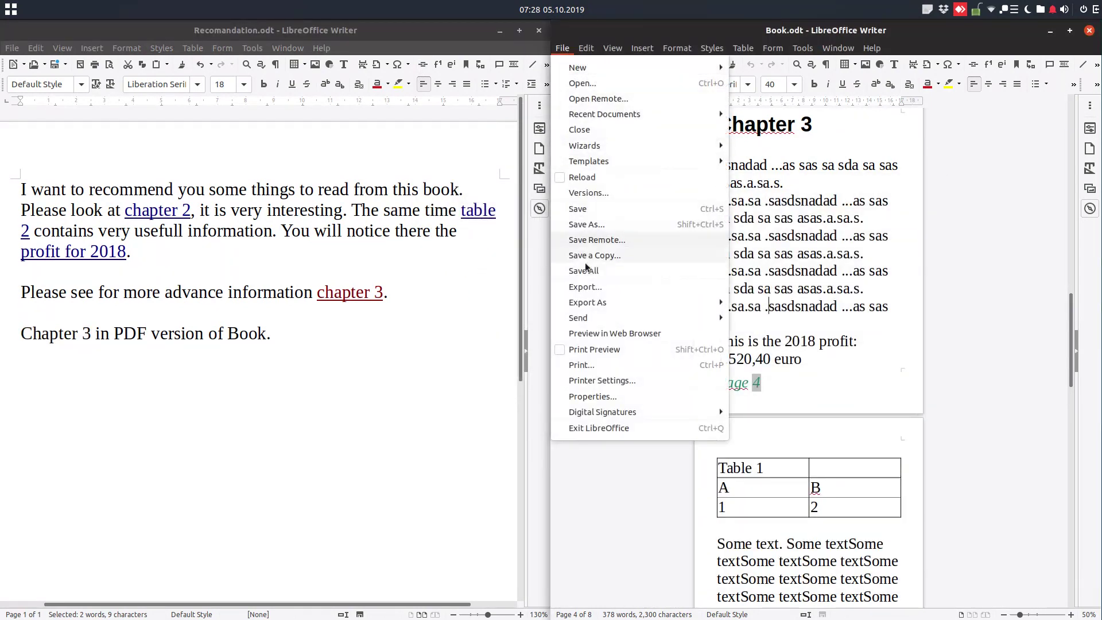
mouse_move(631, 303)
click(761, 303)
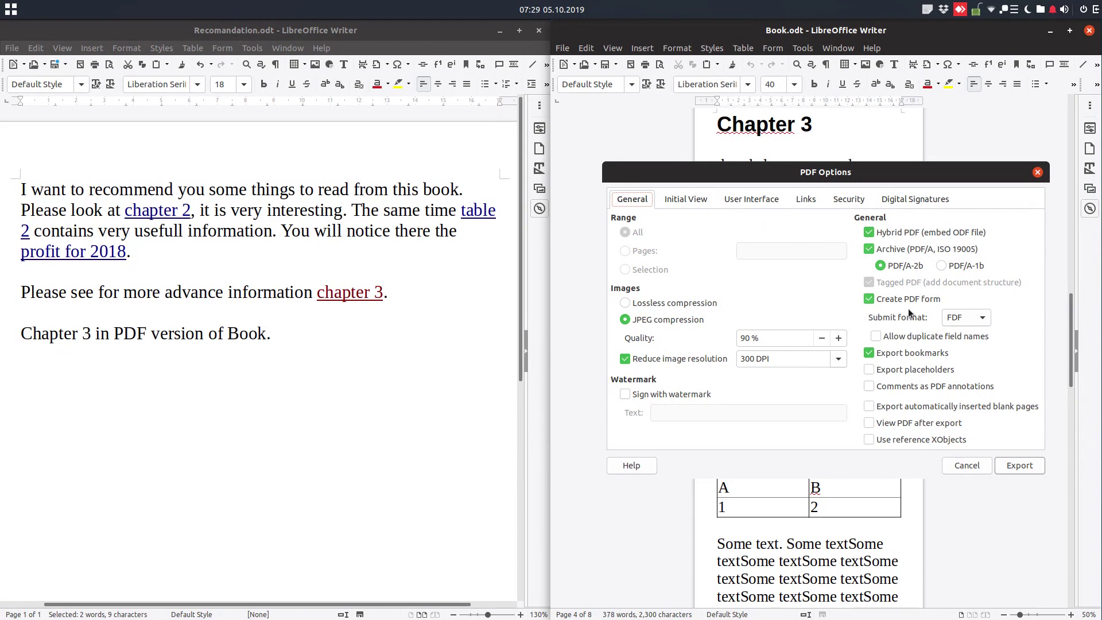
click(957, 319)
click(959, 340)
click(960, 324)
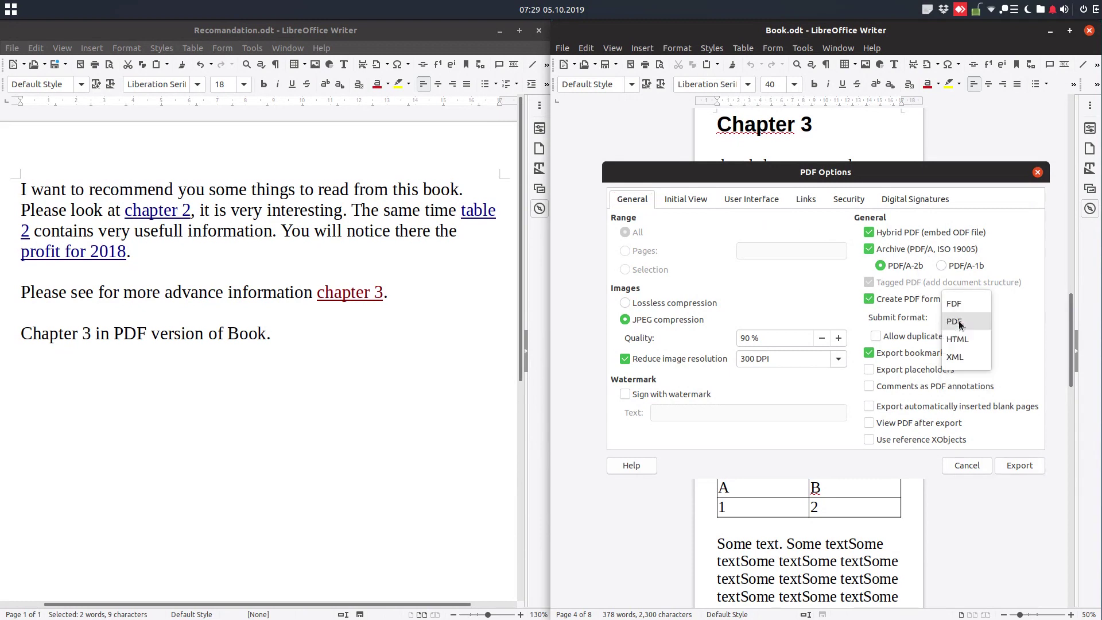
click(959, 323)
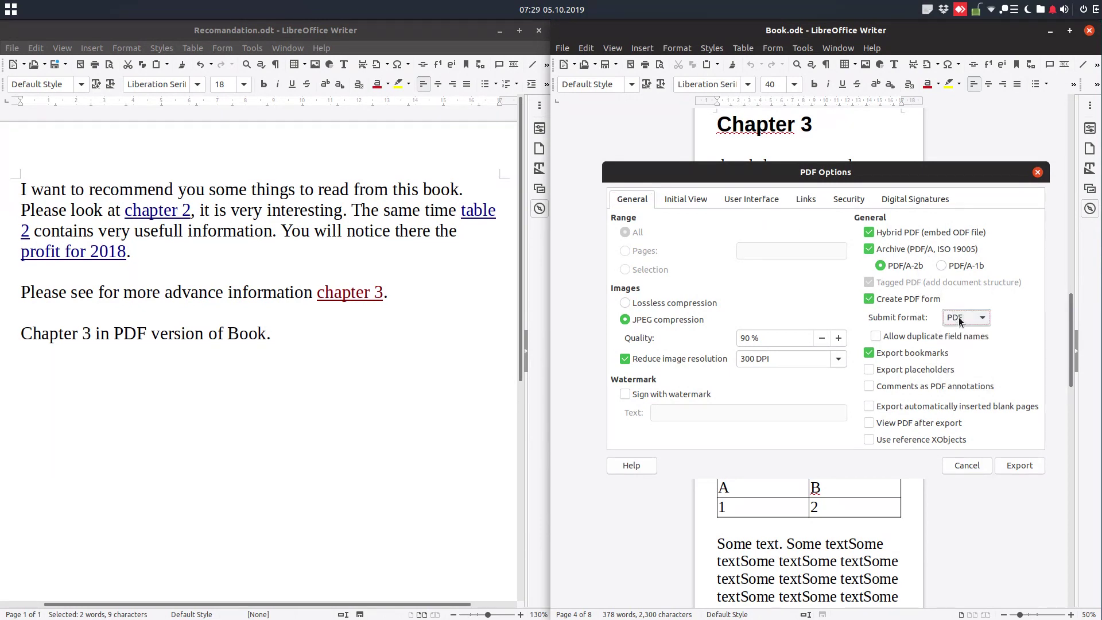
click(945, 368)
click(943, 384)
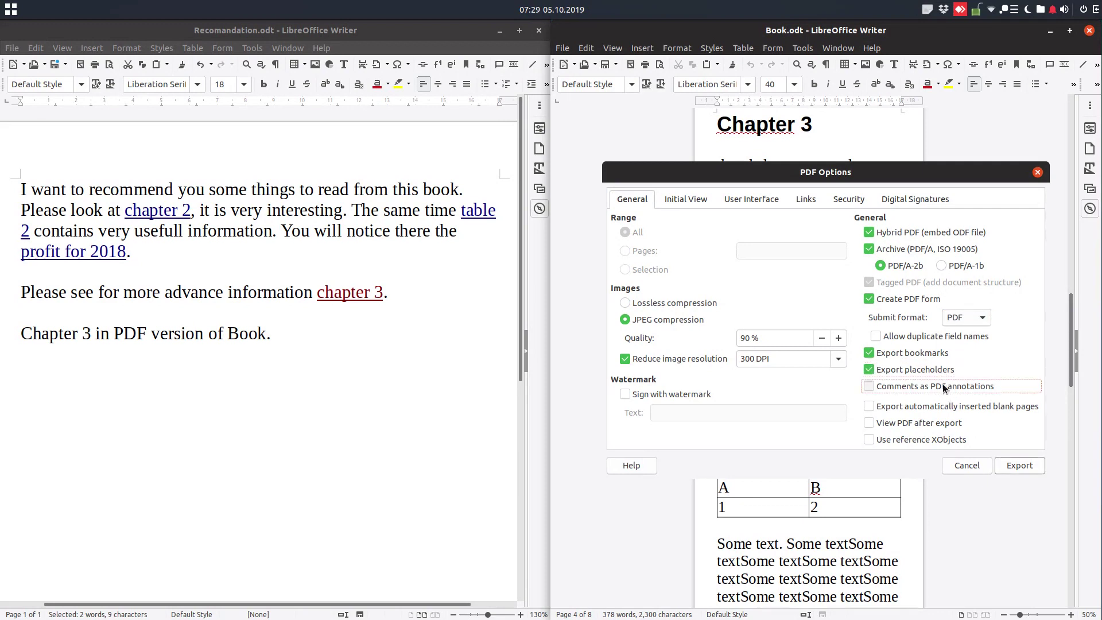
click(946, 407)
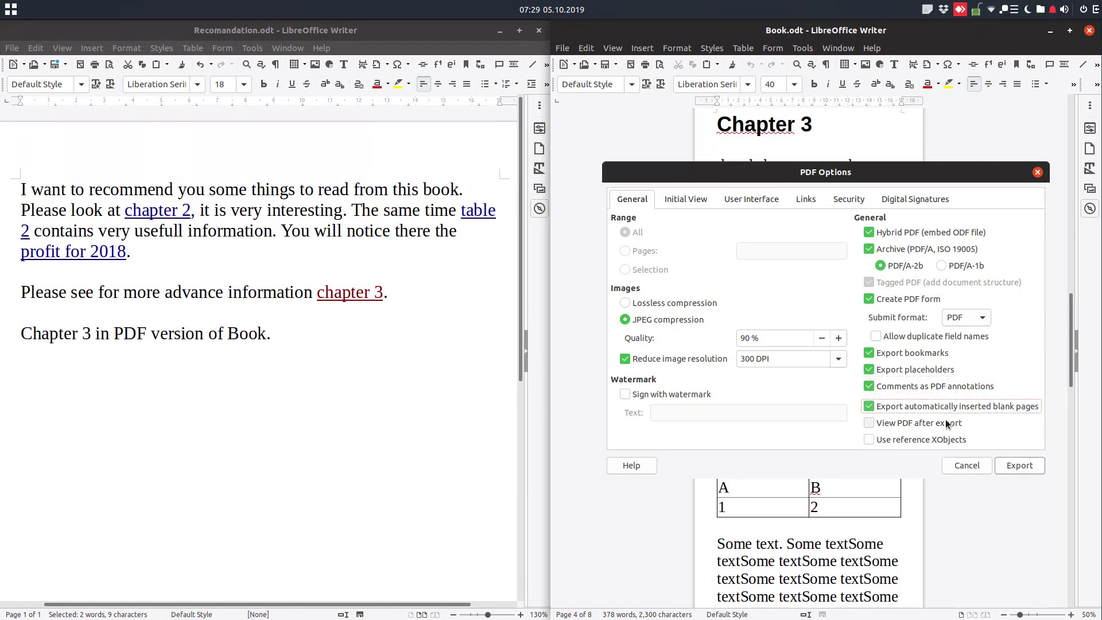
- Export the PDF to the Tutorials folder under the name Book2
click(1023, 472)
click(717, 62)
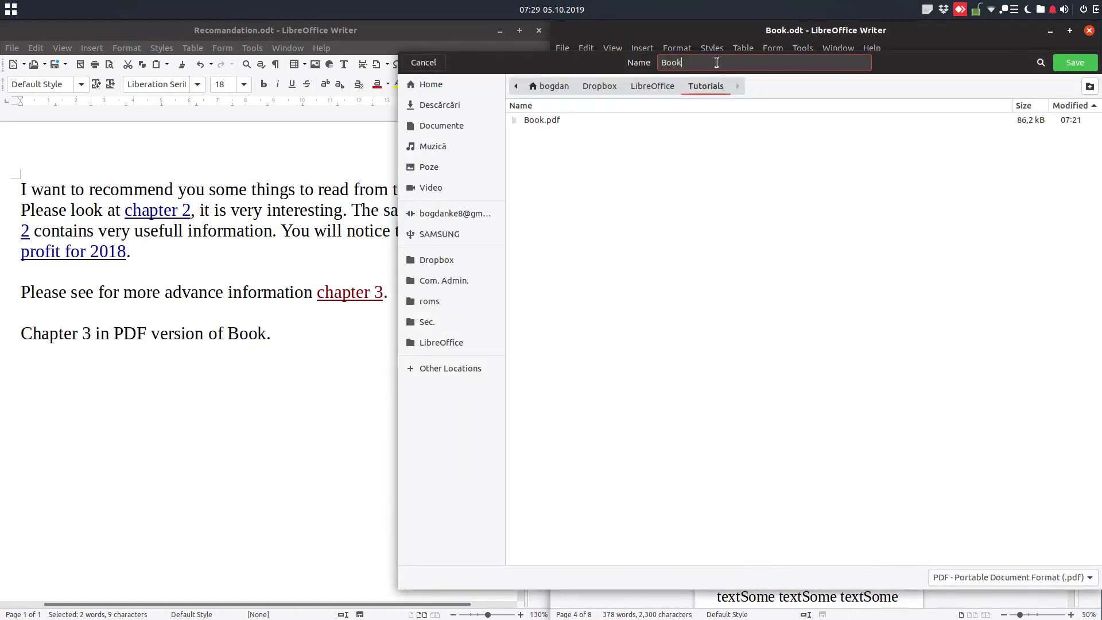
text(2)
click(1070, 65)
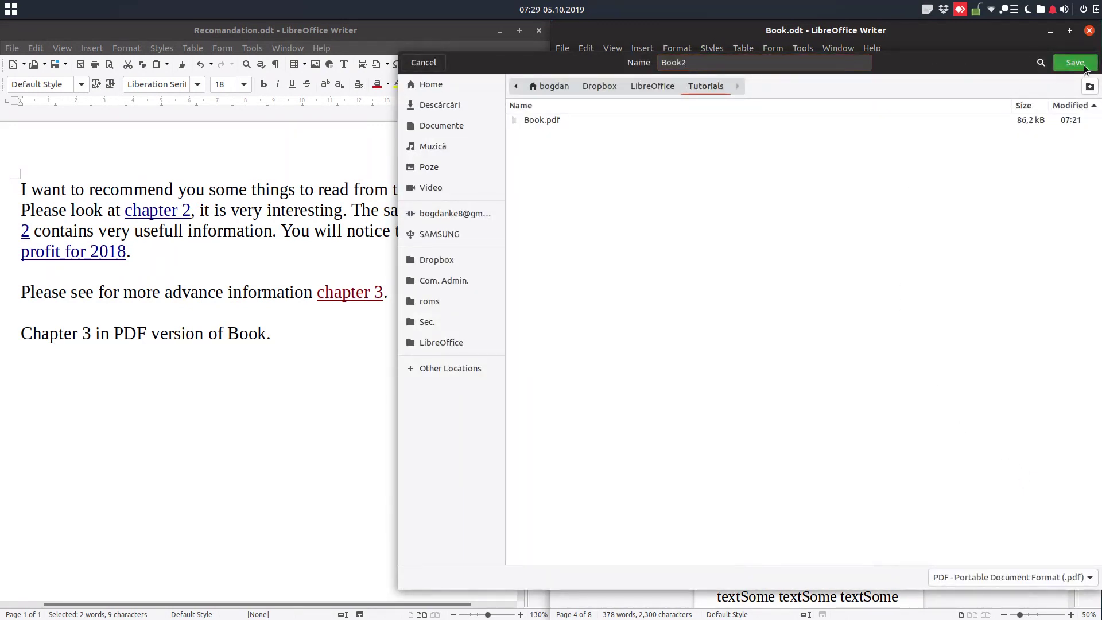
- Start a document hyperlink on the words "Chapter 3" in the last line of Recomandation.odt, pointing to Book2.pdf
click(311, 317)
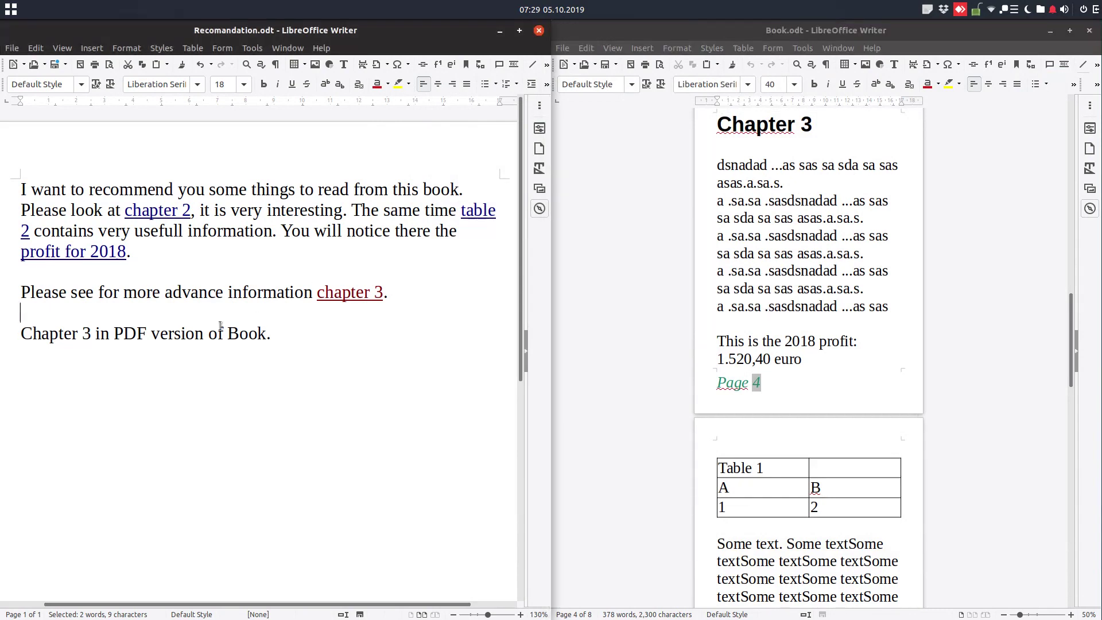
drag(91, 333, 20, 333)
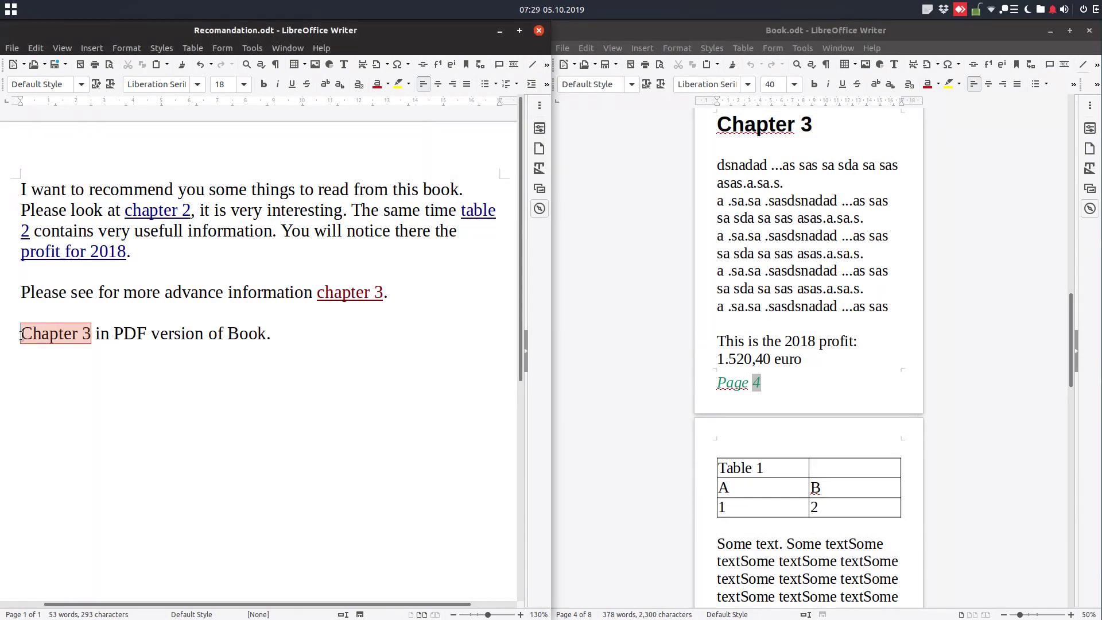
click(423, 64)
click(462, 299)
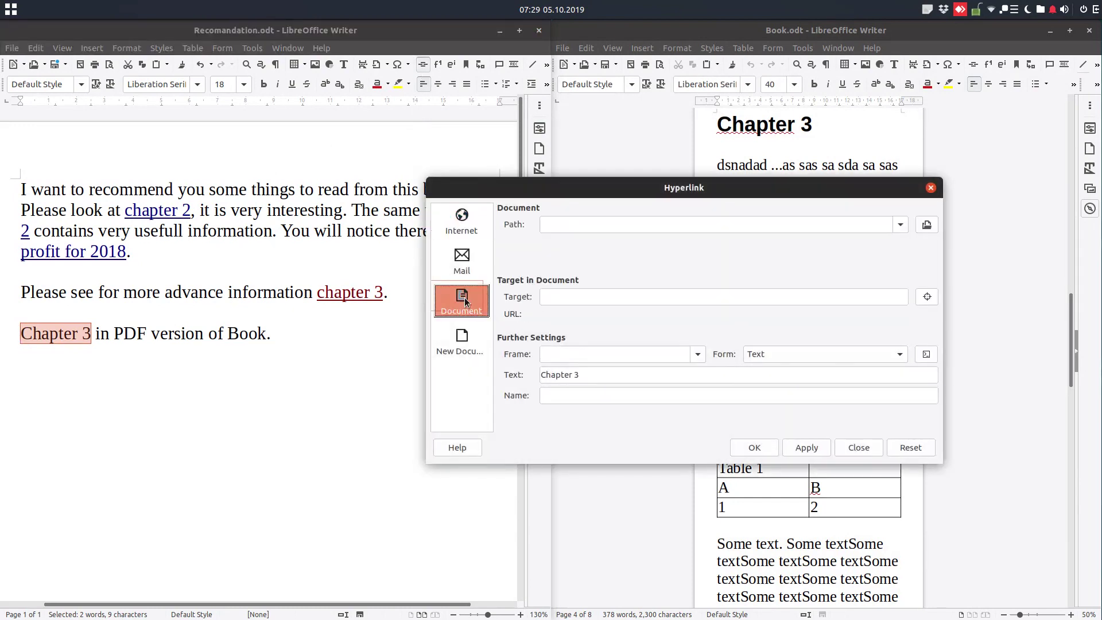
click(928, 225)
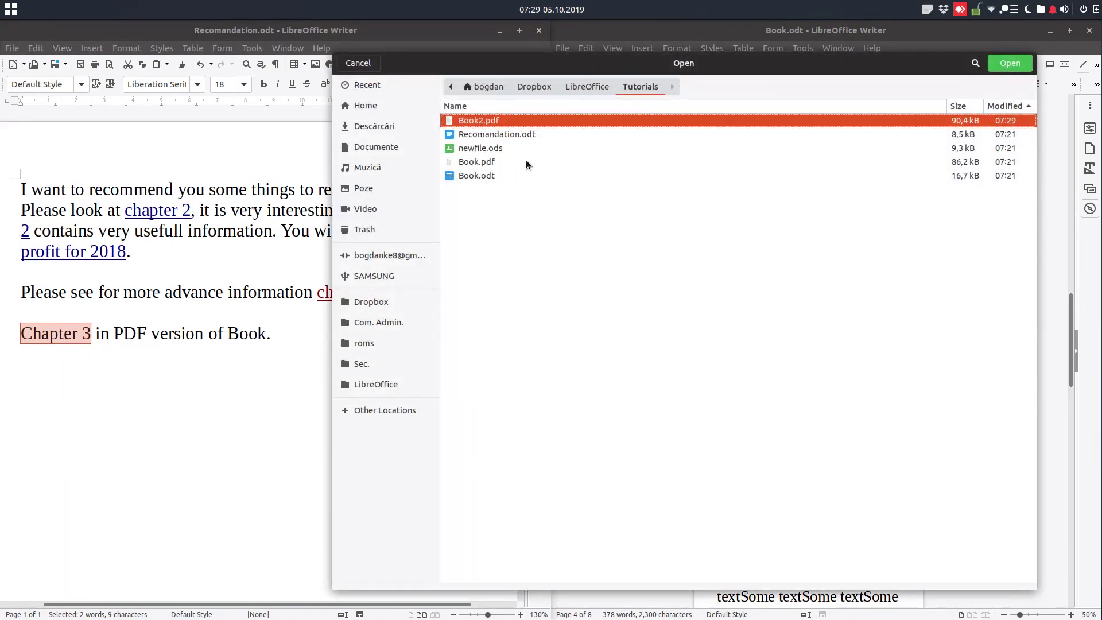
double_click(506, 122)
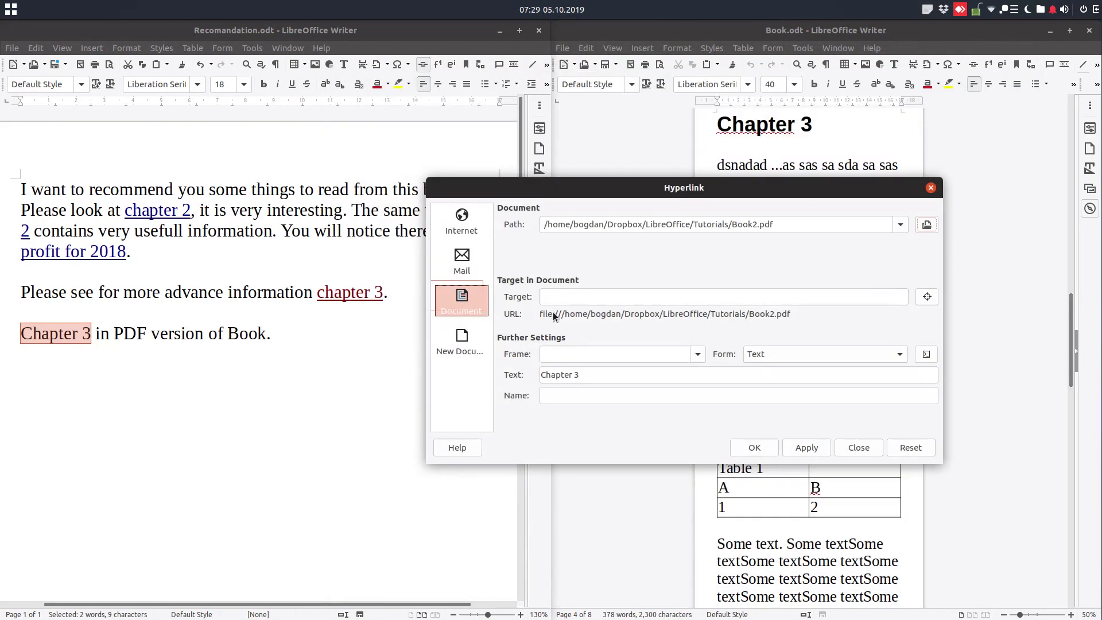
- Set the link's target to the heading "3.Chapter 3" and insert the hyperlink into the line
click(926, 297)
click(555, 119)
click(610, 161)
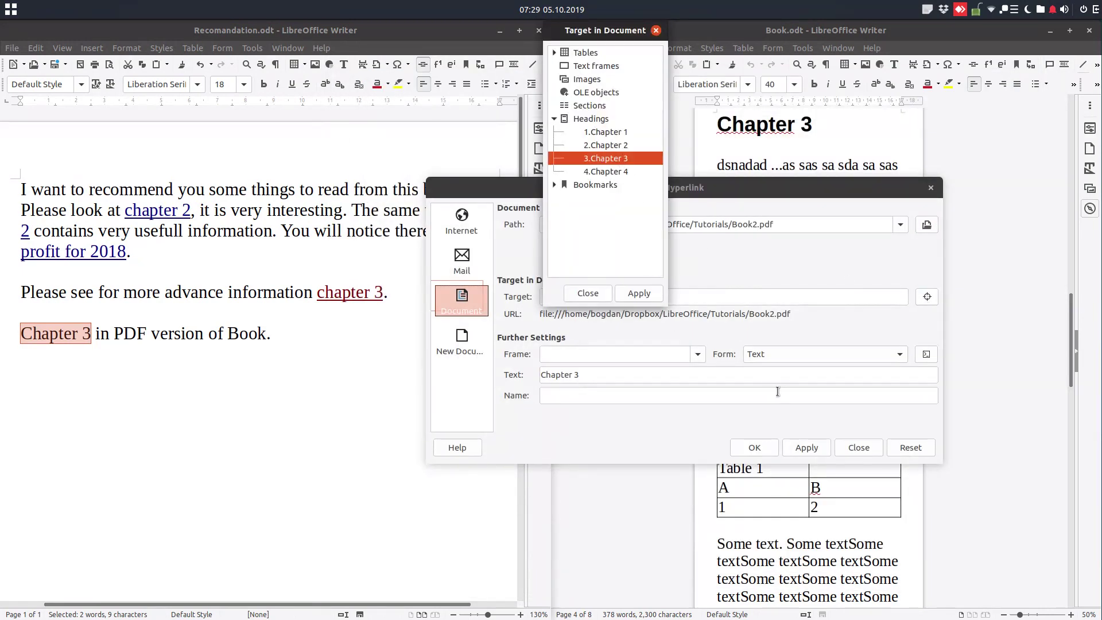
click(640, 294)
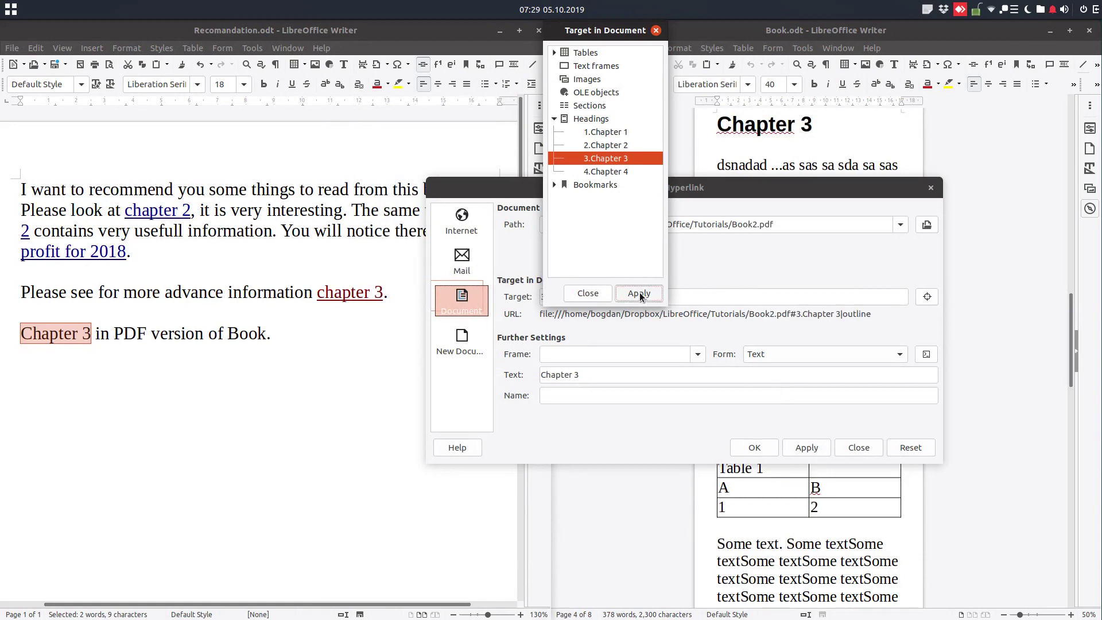
click(581, 295)
click(753, 447)
click(487, 398)
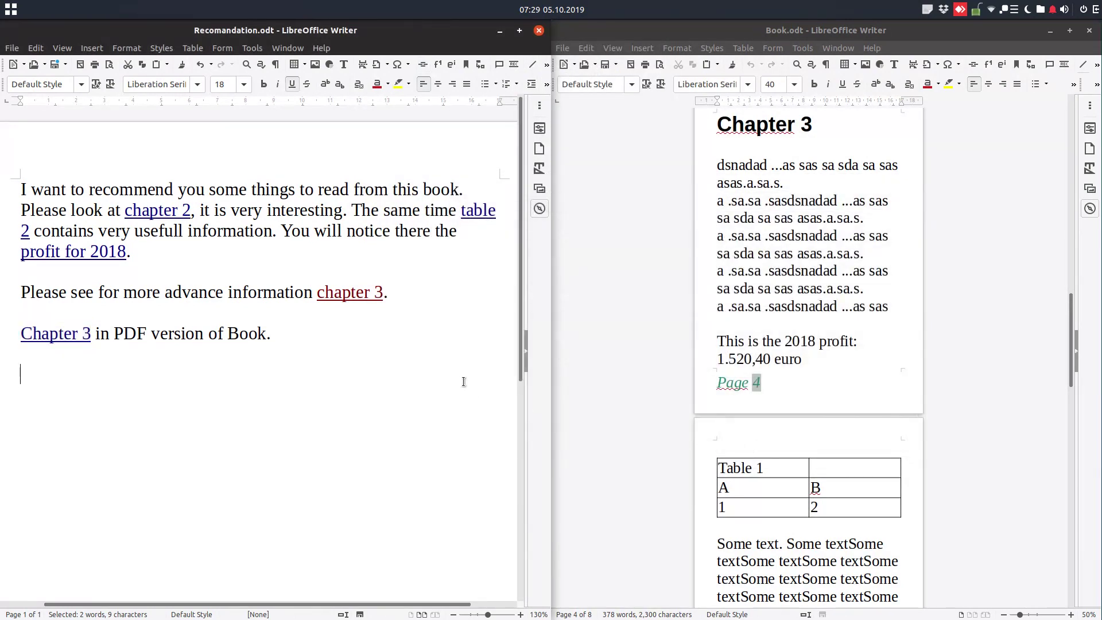
- Follow the "Chapter 3" link to check where it leads in Book2.pdf, and close the PDF
ctrl+click(51, 336)
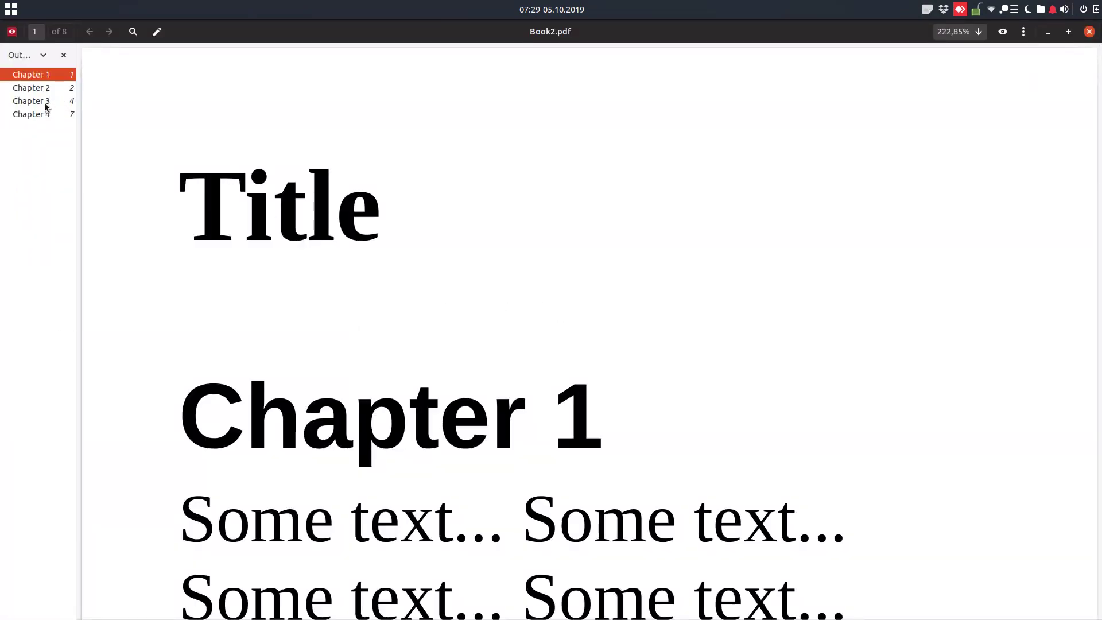
scroll(302, 229, down, 5)
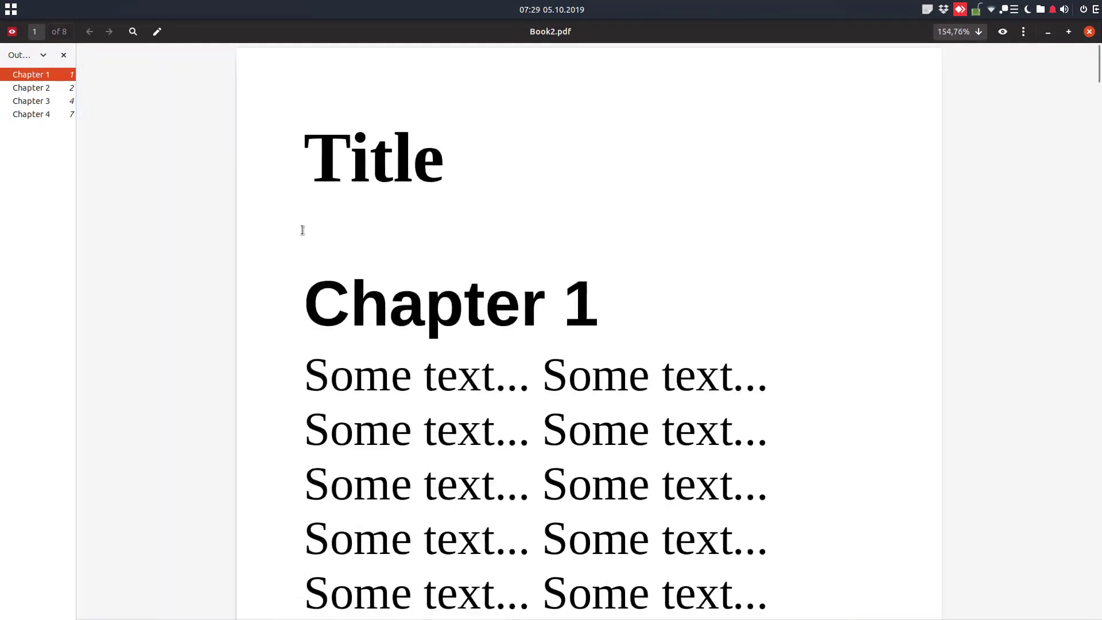
click(1090, 32)
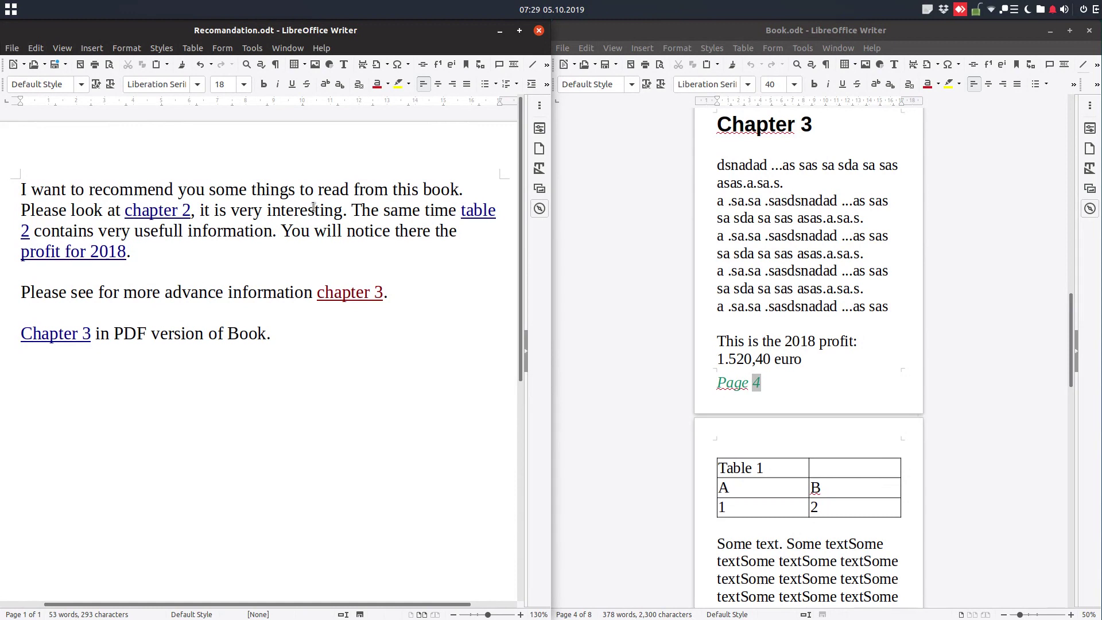
- Show the LibreOffice version information
click(322, 48)
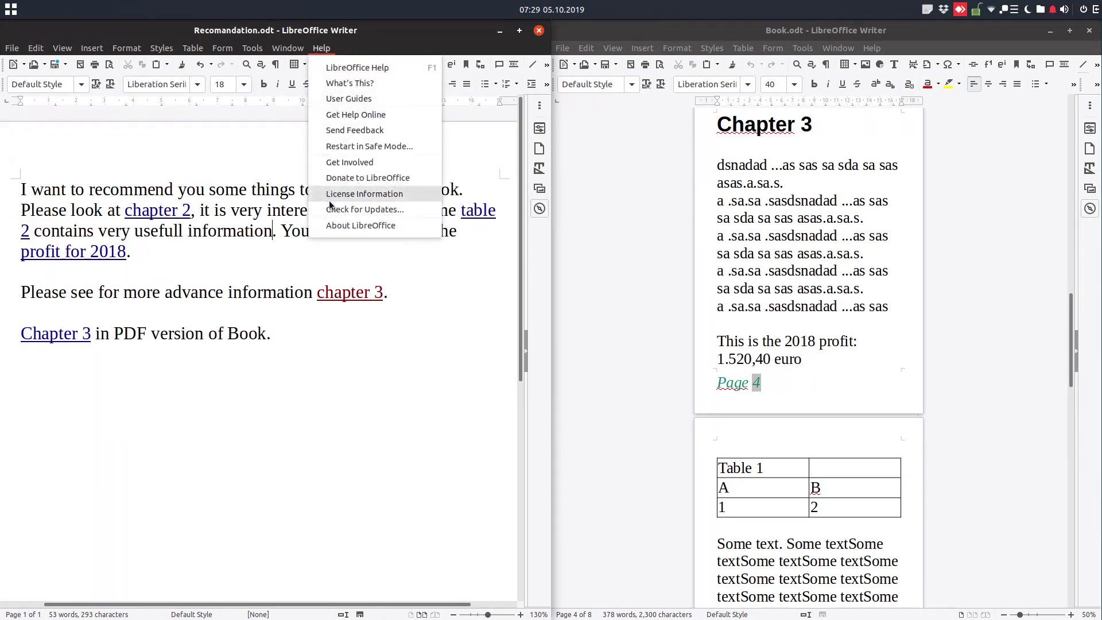
click(331, 224)
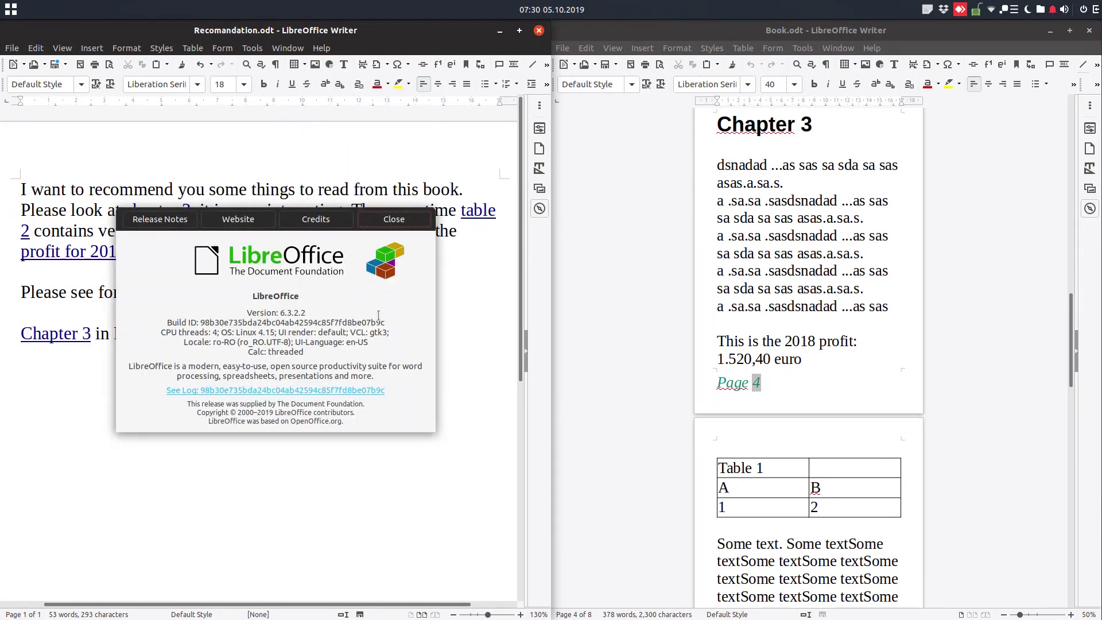